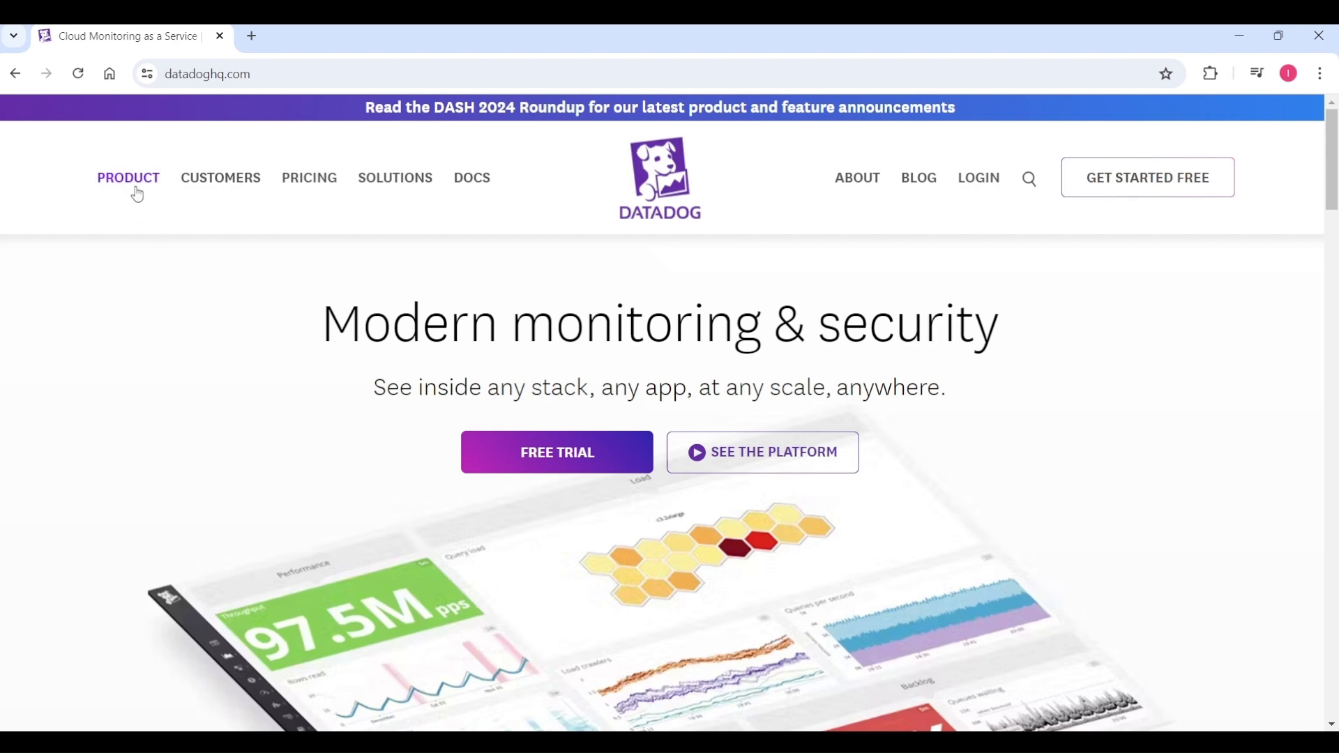
# - Examine the product offerings in each Datadog category, from Observability and Security through AI and Platform Capabilities
pyautogui.moveTo(129, 183)
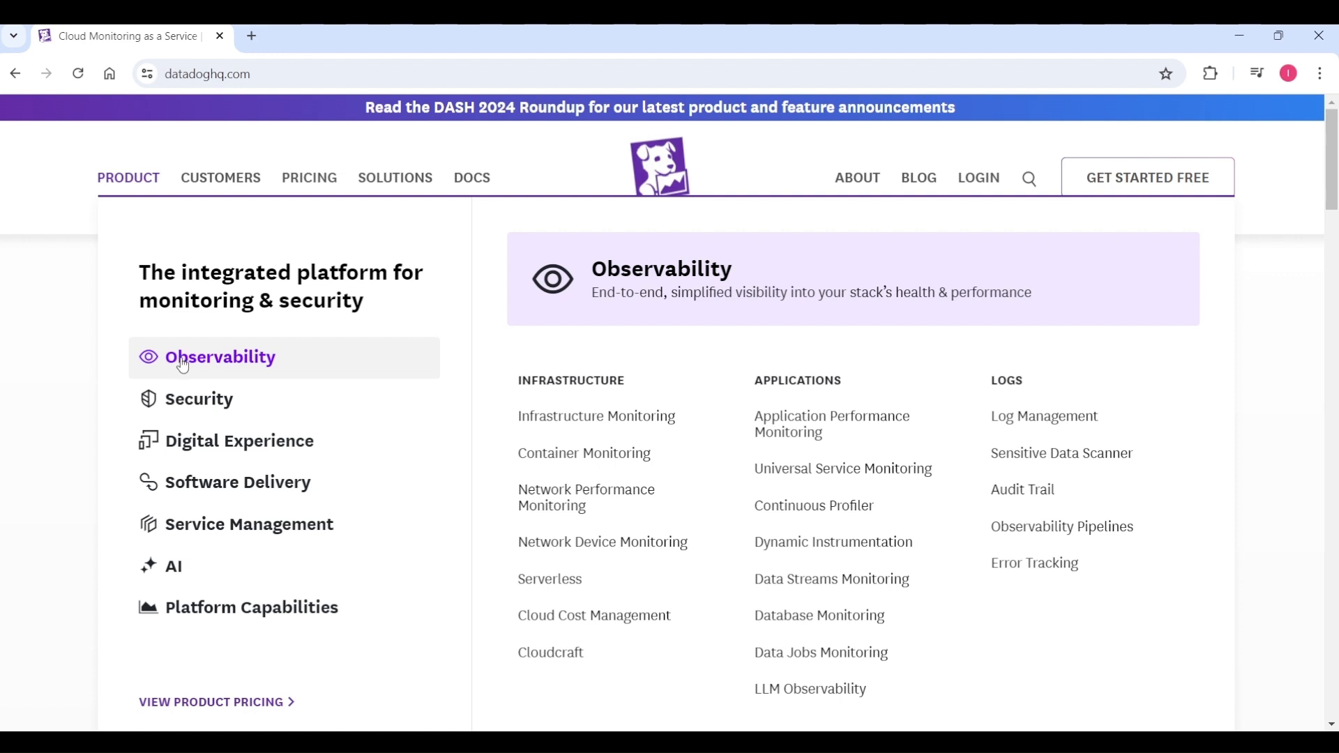
pyautogui.moveTo(195, 403)
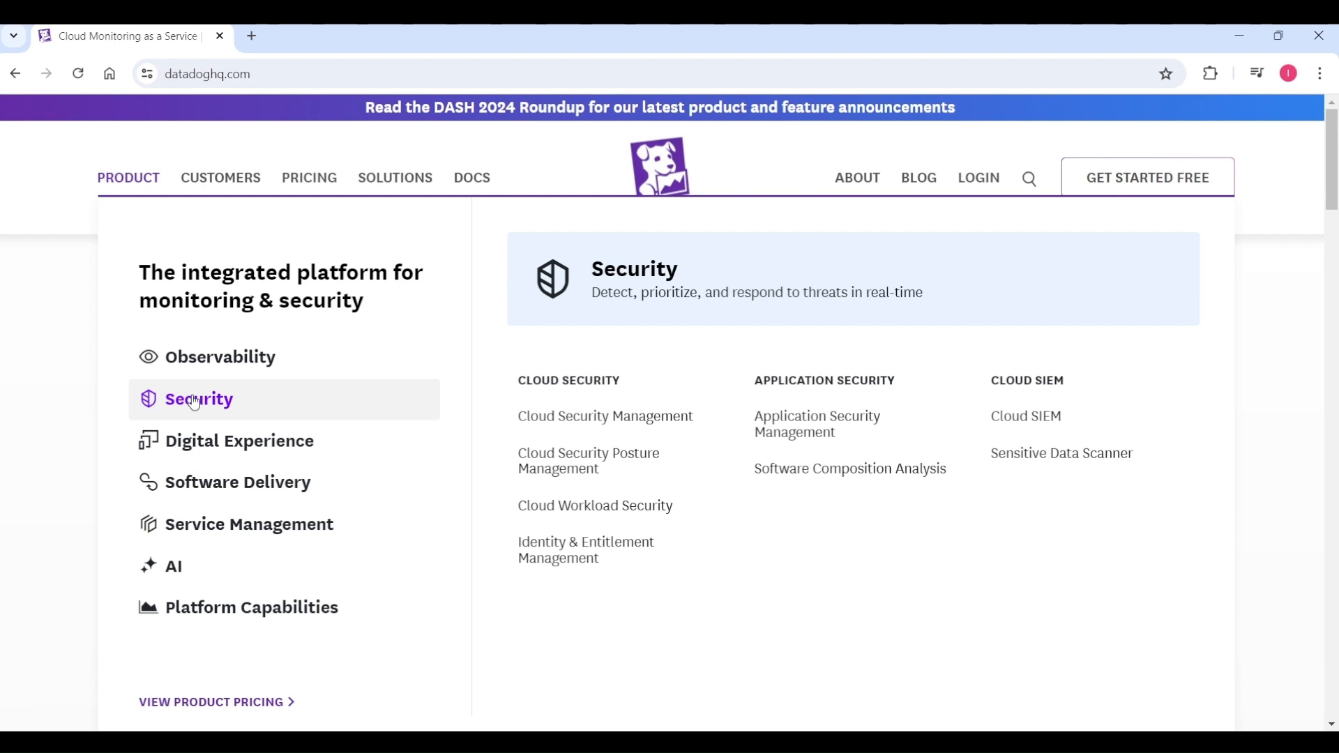
pyautogui.moveTo(203, 450)
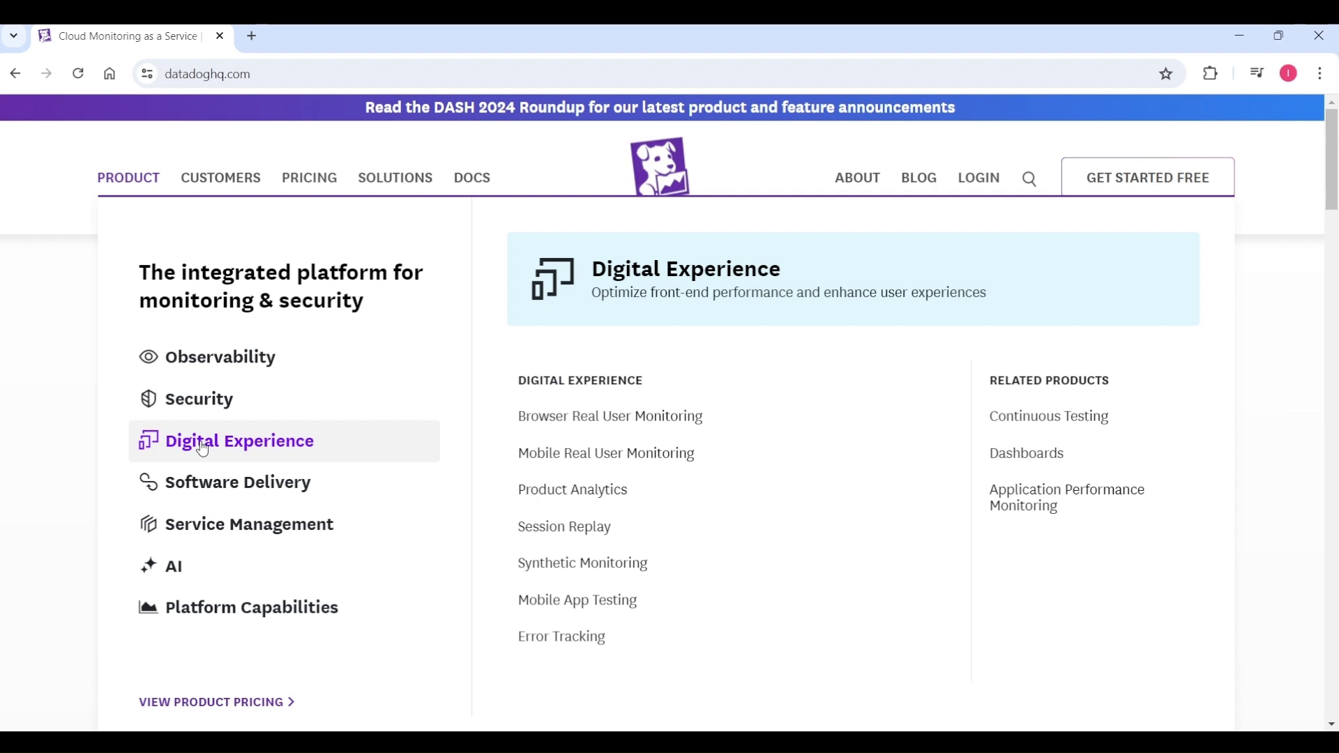
pyautogui.moveTo(213, 482)
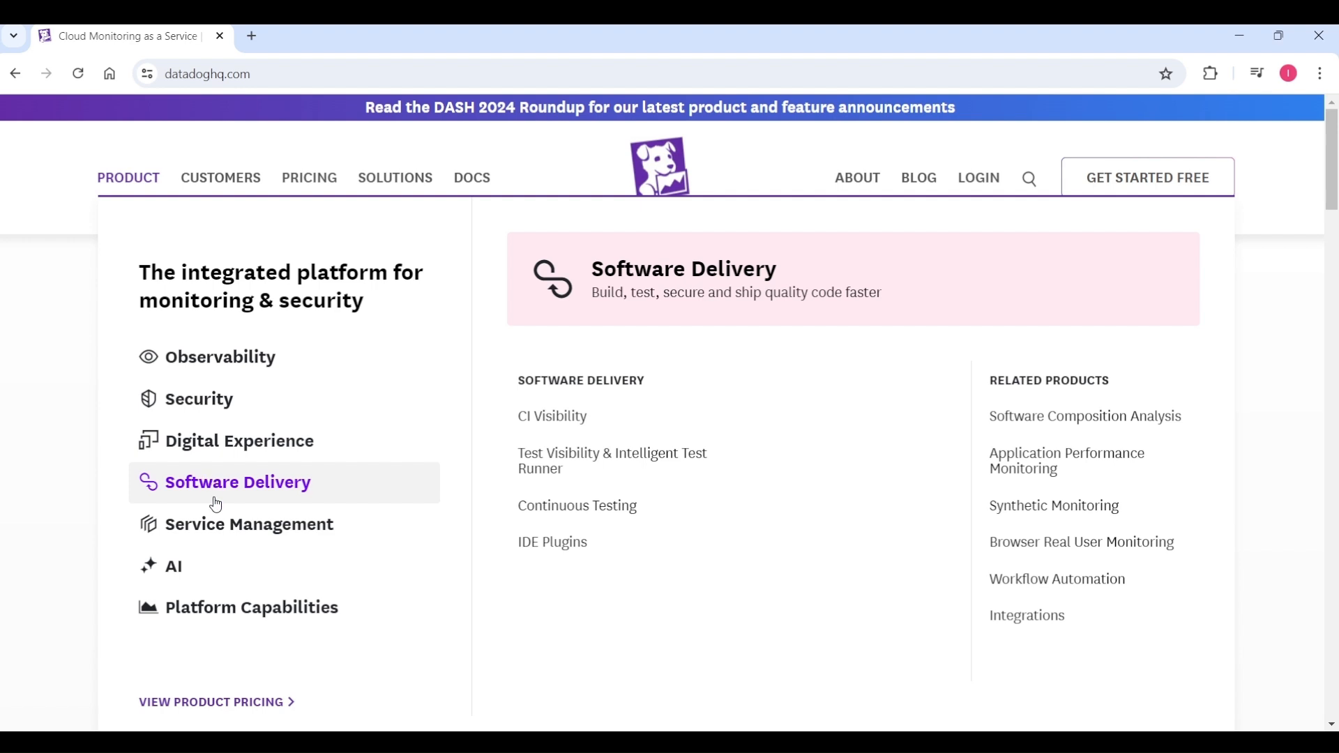
pyautogui.moveTo(221, 520)
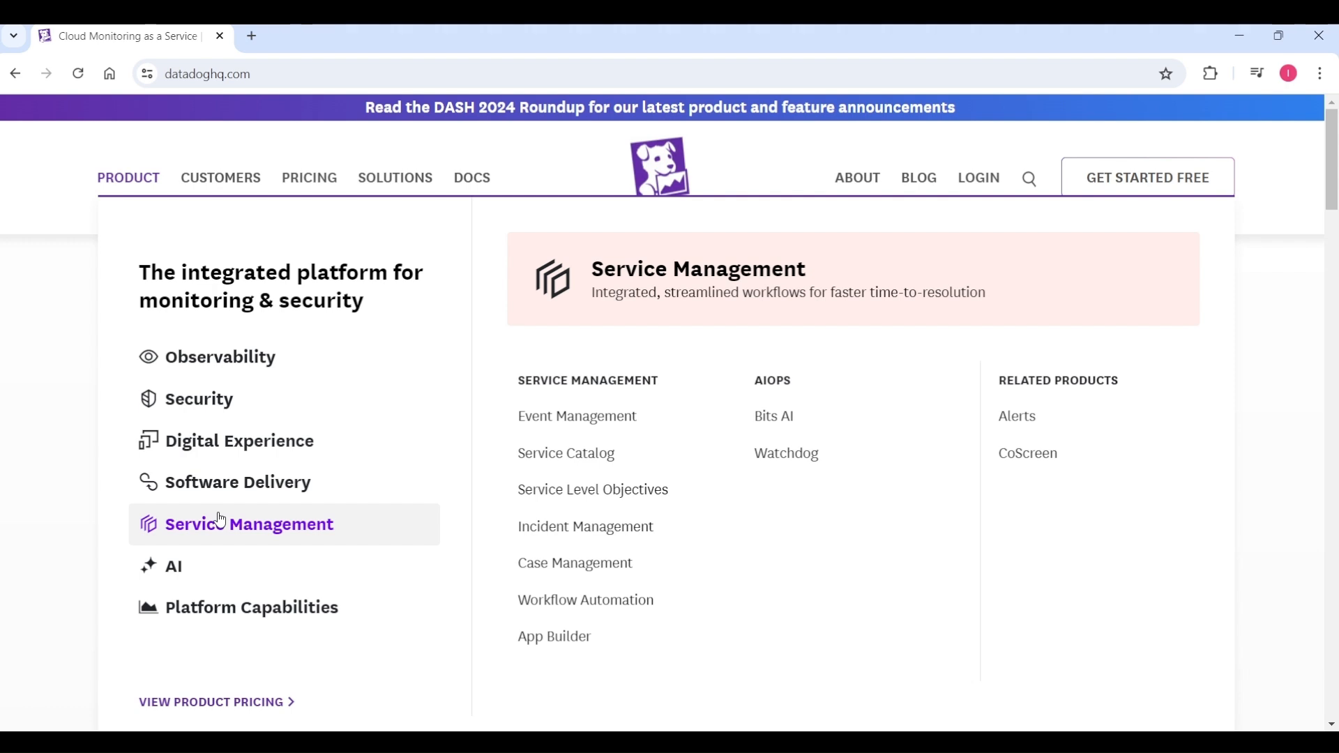
pyautogui.moveTo(223, 567)
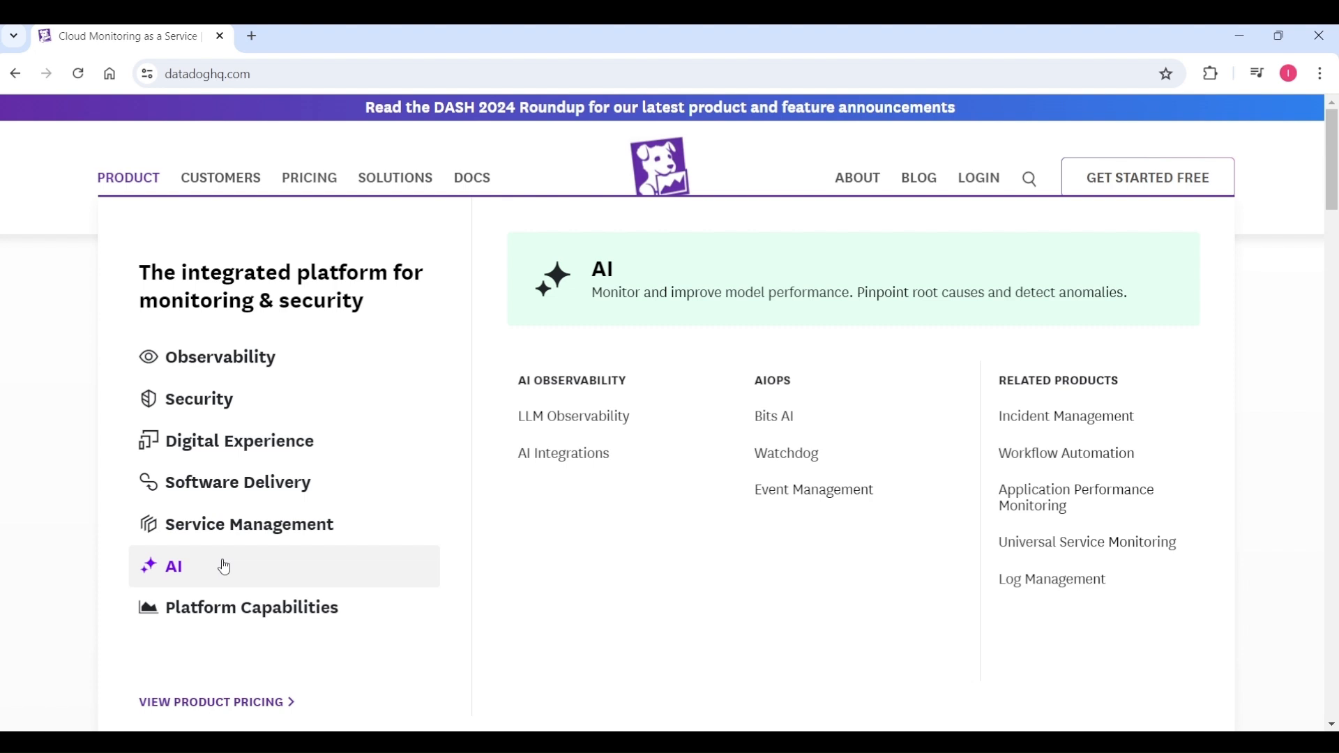
pyautogui.moveTo(227, 609)
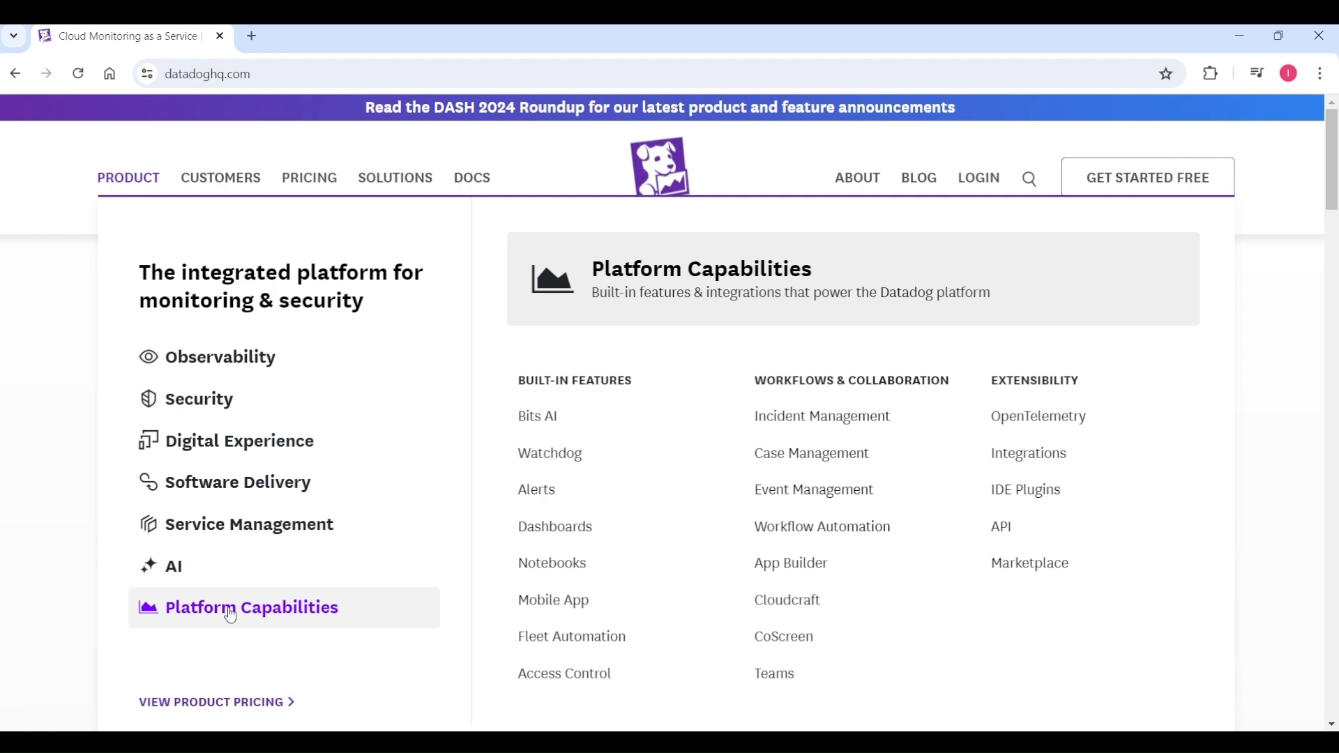
# - Review the Infrastructure plans on the pricing page and start a free trial
pyautogui.click(291, 193)
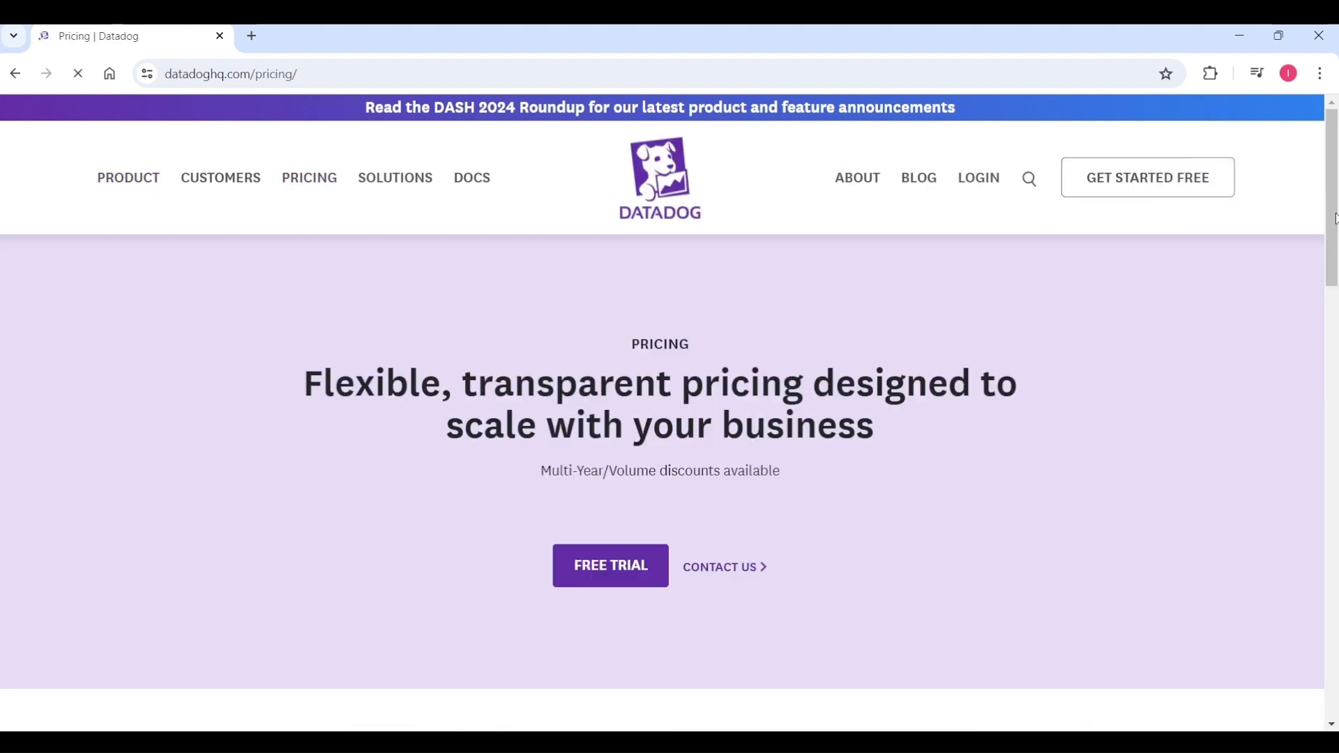
pyautogui.click(1334, 174)
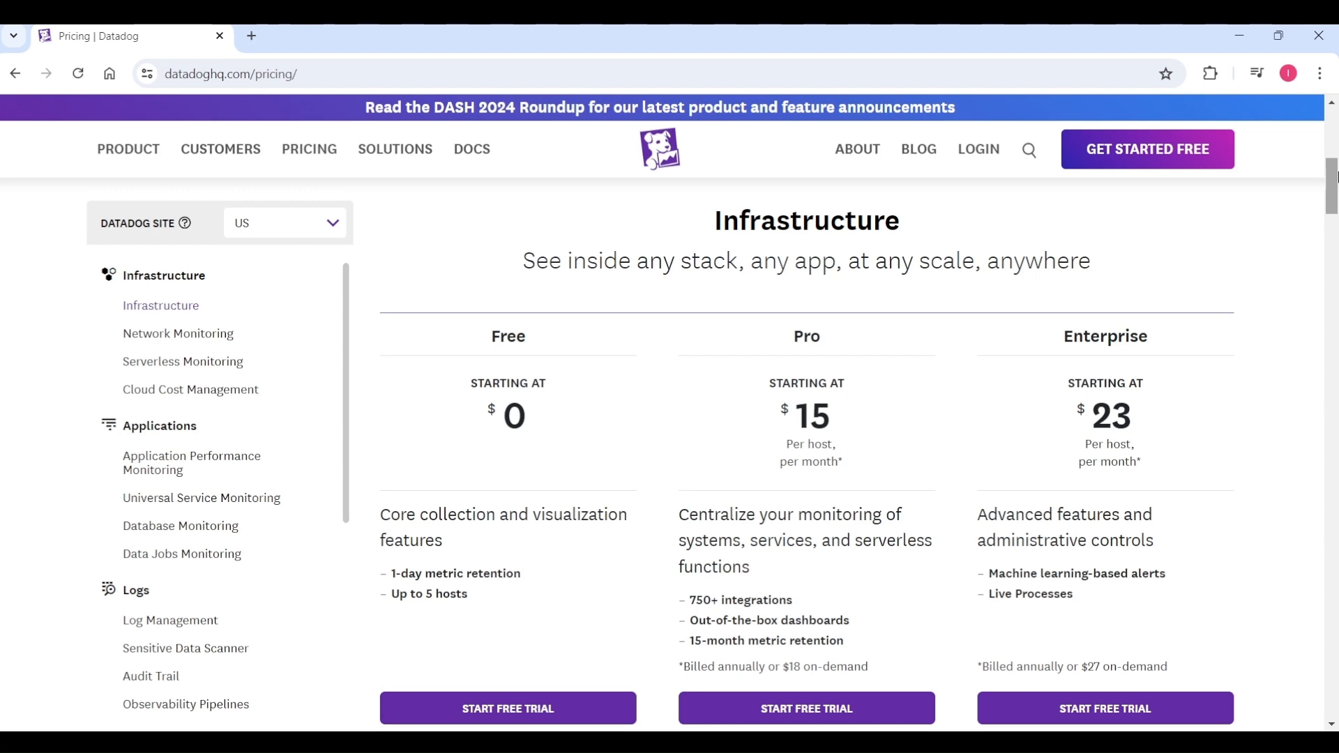
pyautogui.moveTo(1334, 179); pyautogui.dragTo(1334, 136)
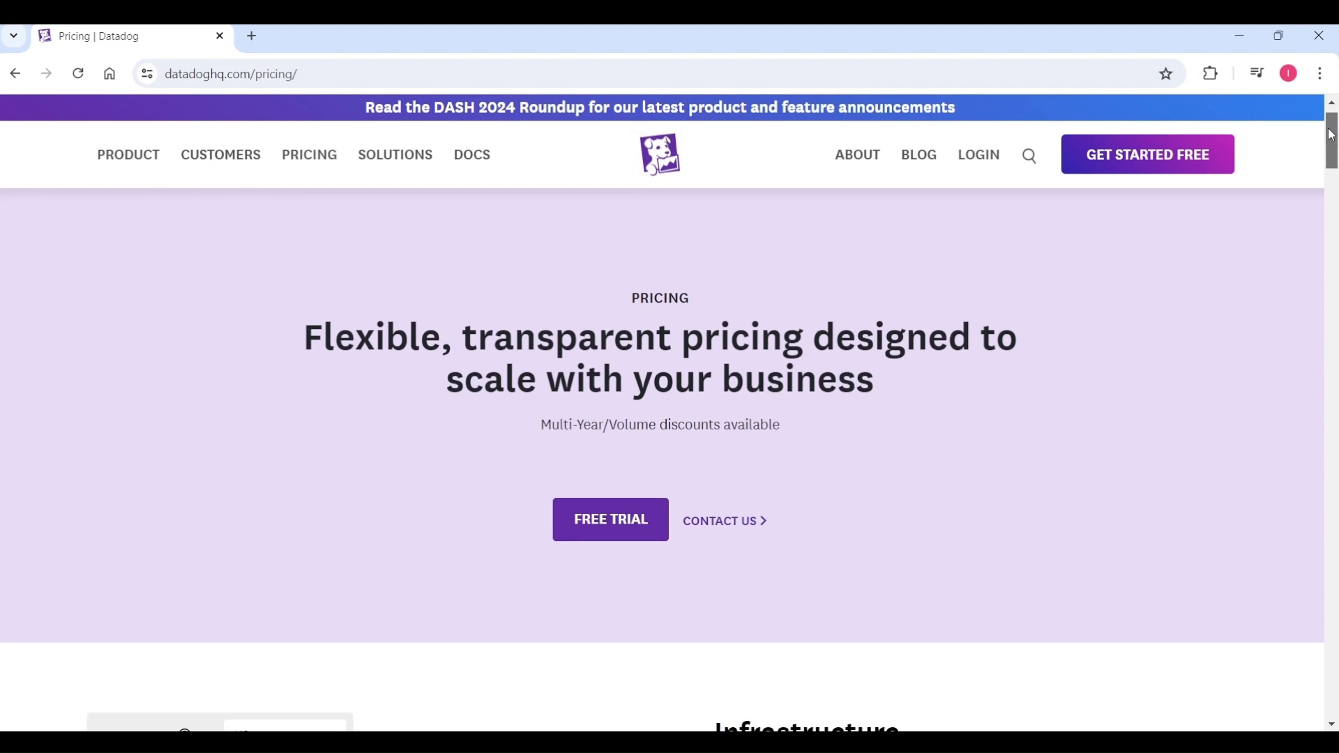
pyautogui.click(580, 528)
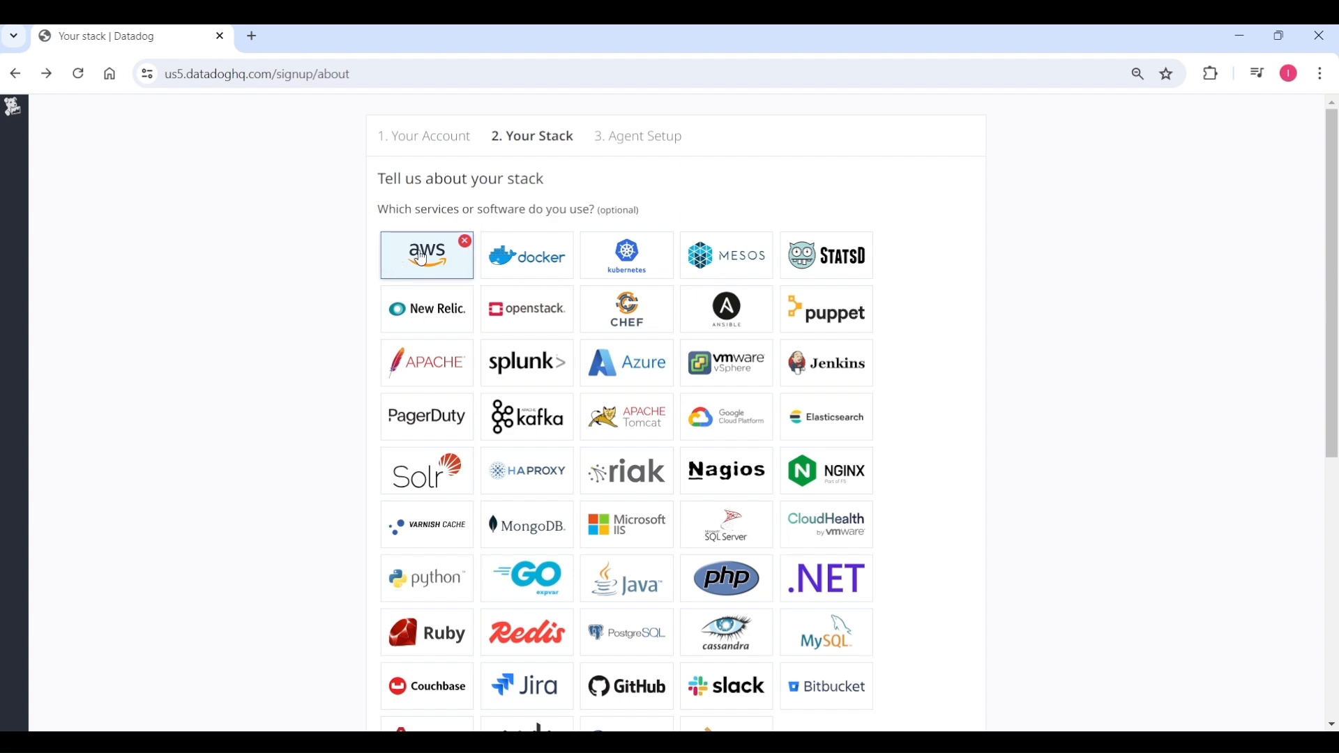
# - Submit the stack form with AWS selected and choose Amazon Linux as the platform for the Agent installation
pyautogui.moveTo(1335, 209); pyautogui.dragTo(1335, 413)
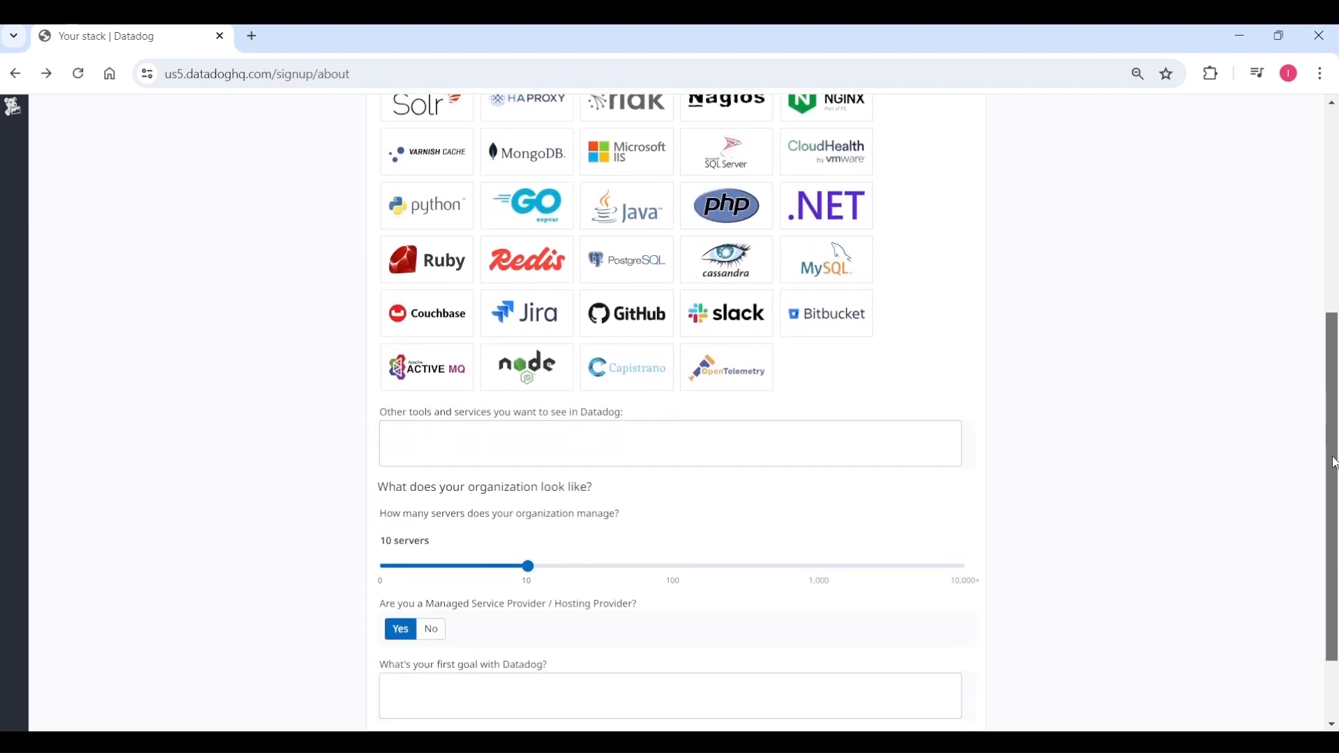
pyautogui.moveTo(1336, 460); pyautogui.dragTo(1335, 536)
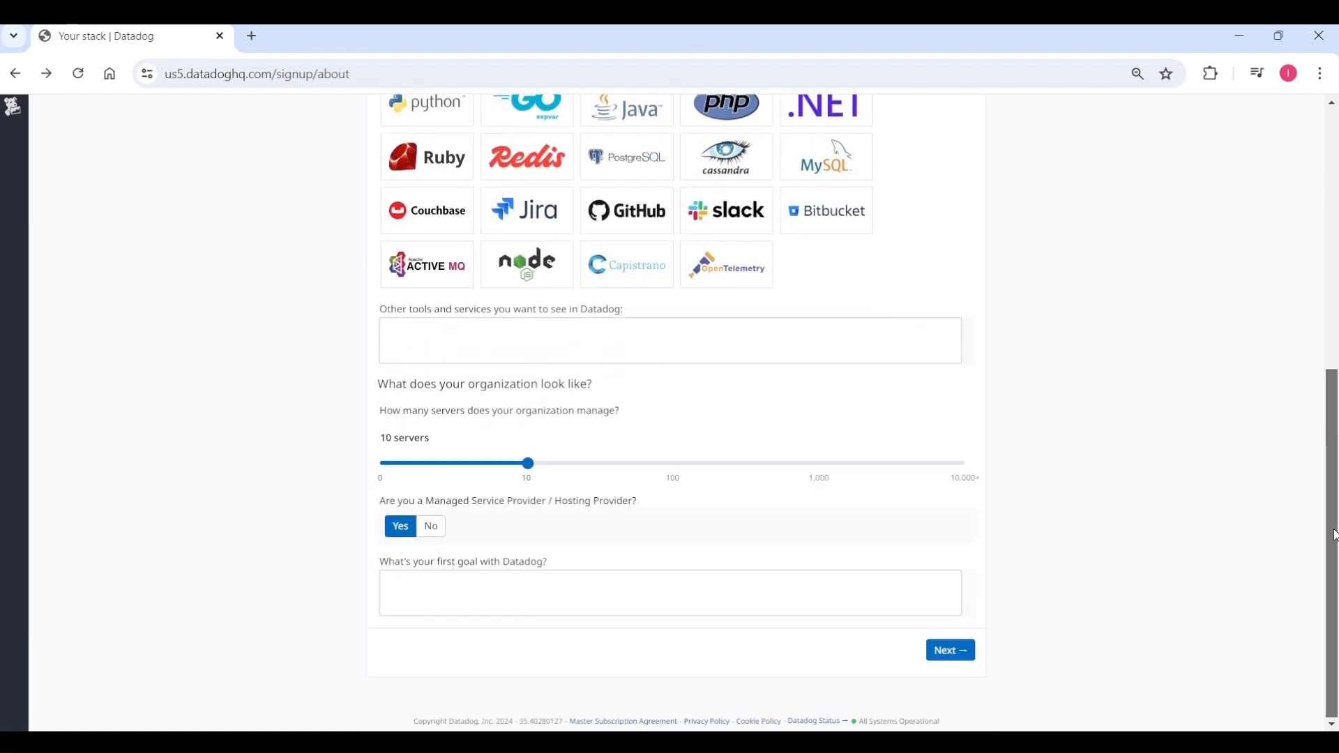
pyautogui.click(939, 661)
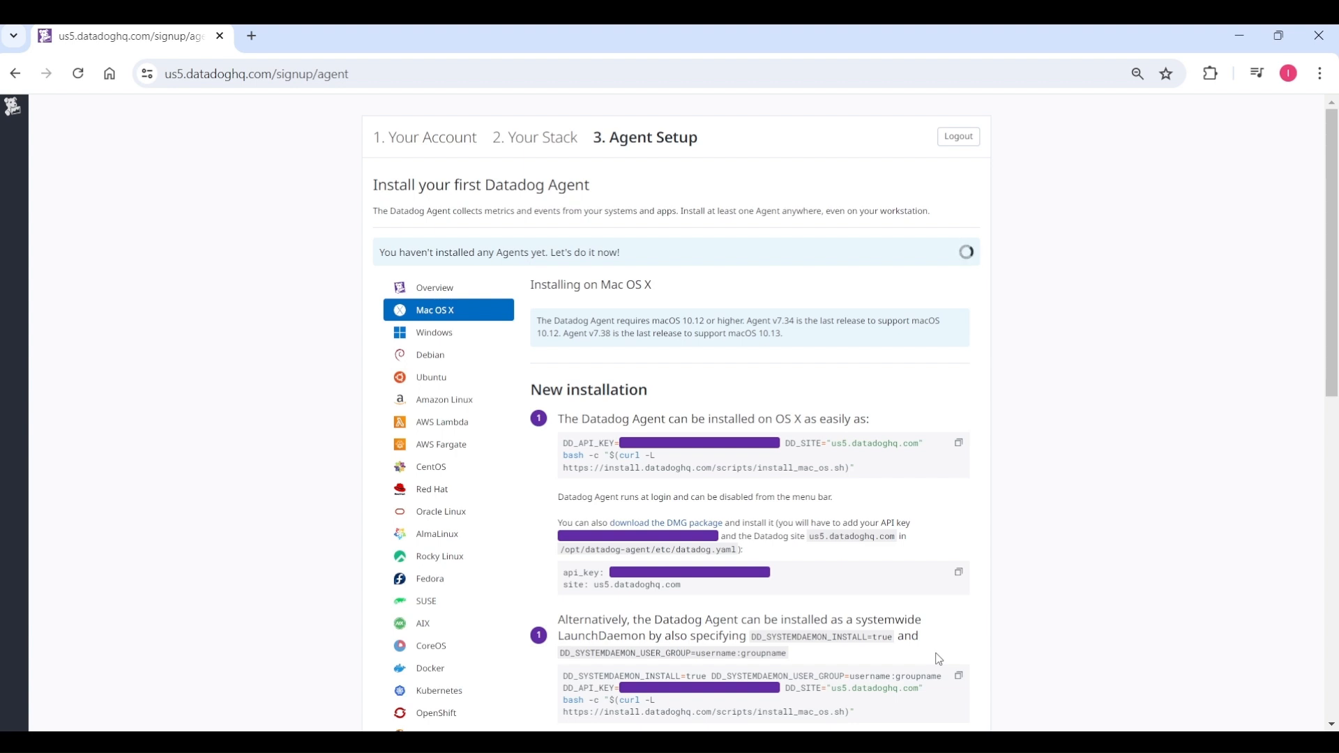
pyautogui.click(460, 408)
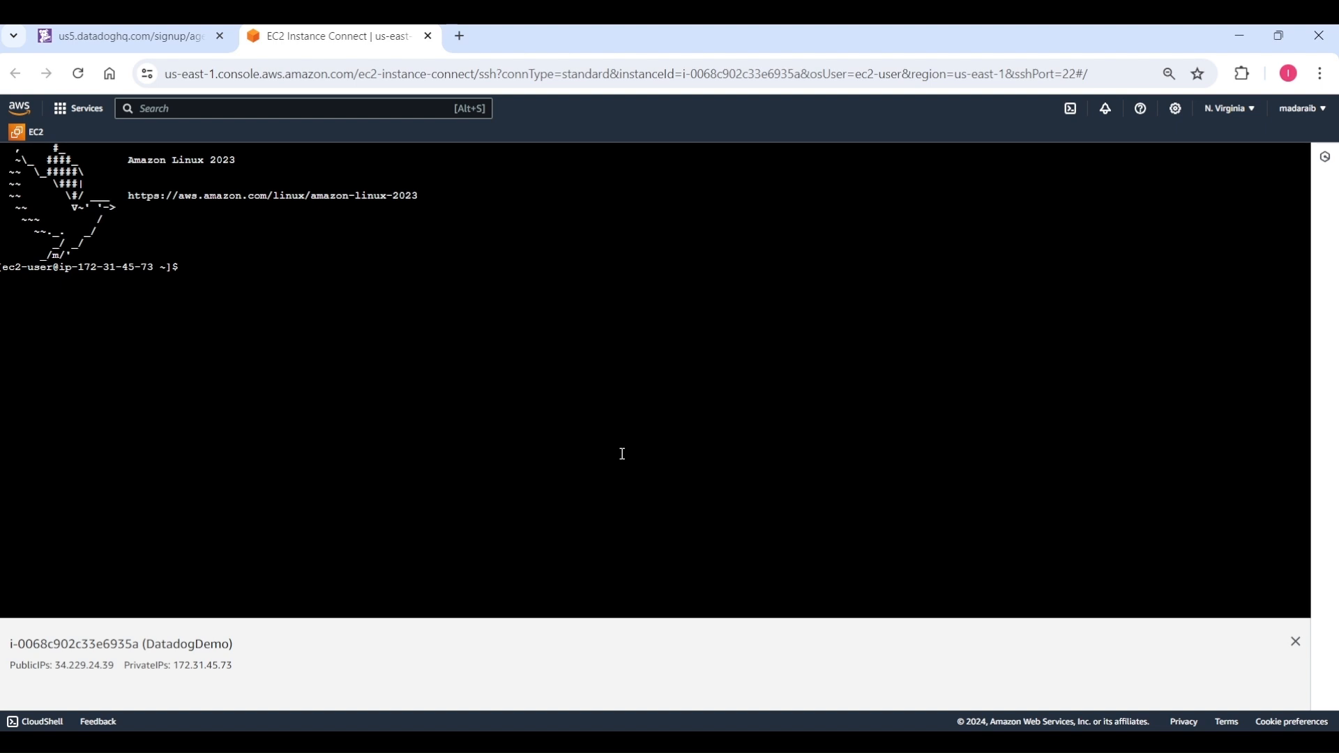
# - In the EC2 Instance Connect terminal, start a bash shell and switch to root with sudo su
pyautogui.write('bash')
pyautogui.press('Return')
pyautogui.write('sud')
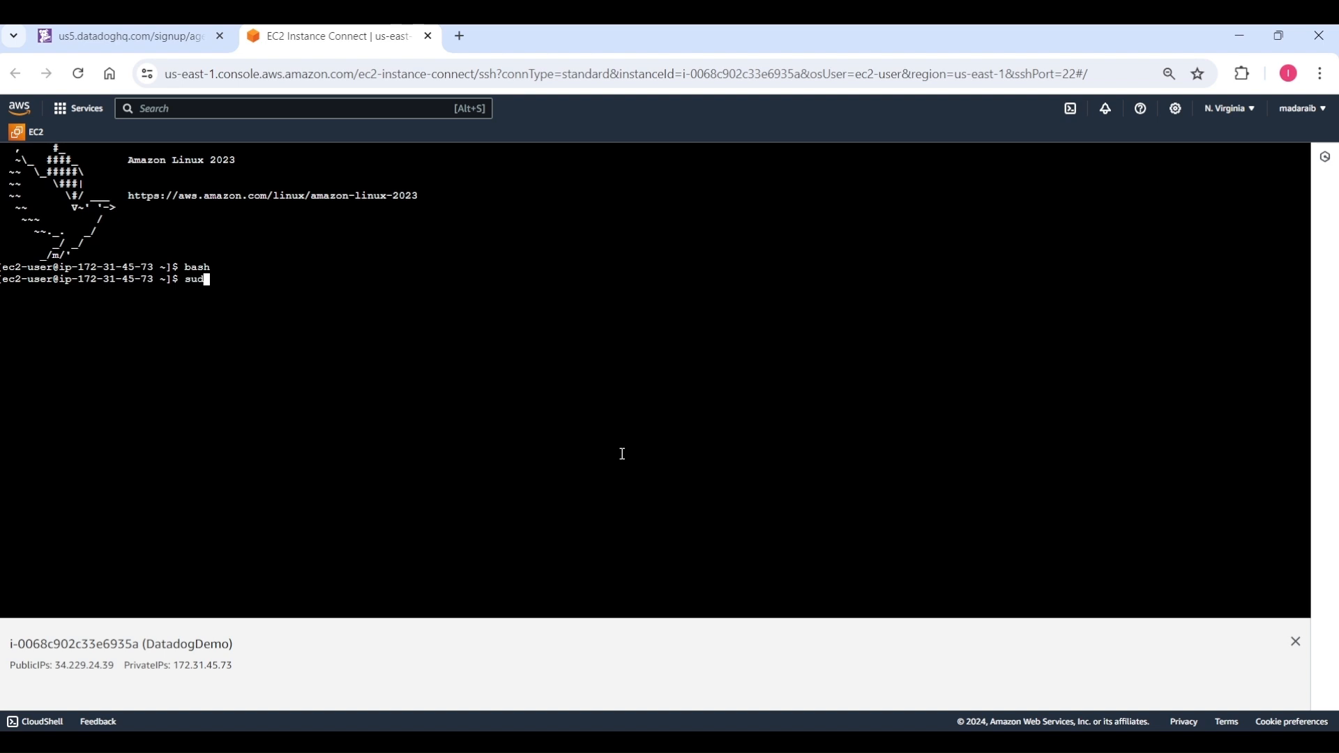
pyautogui.write('o su')
pyautogui.press('Return')
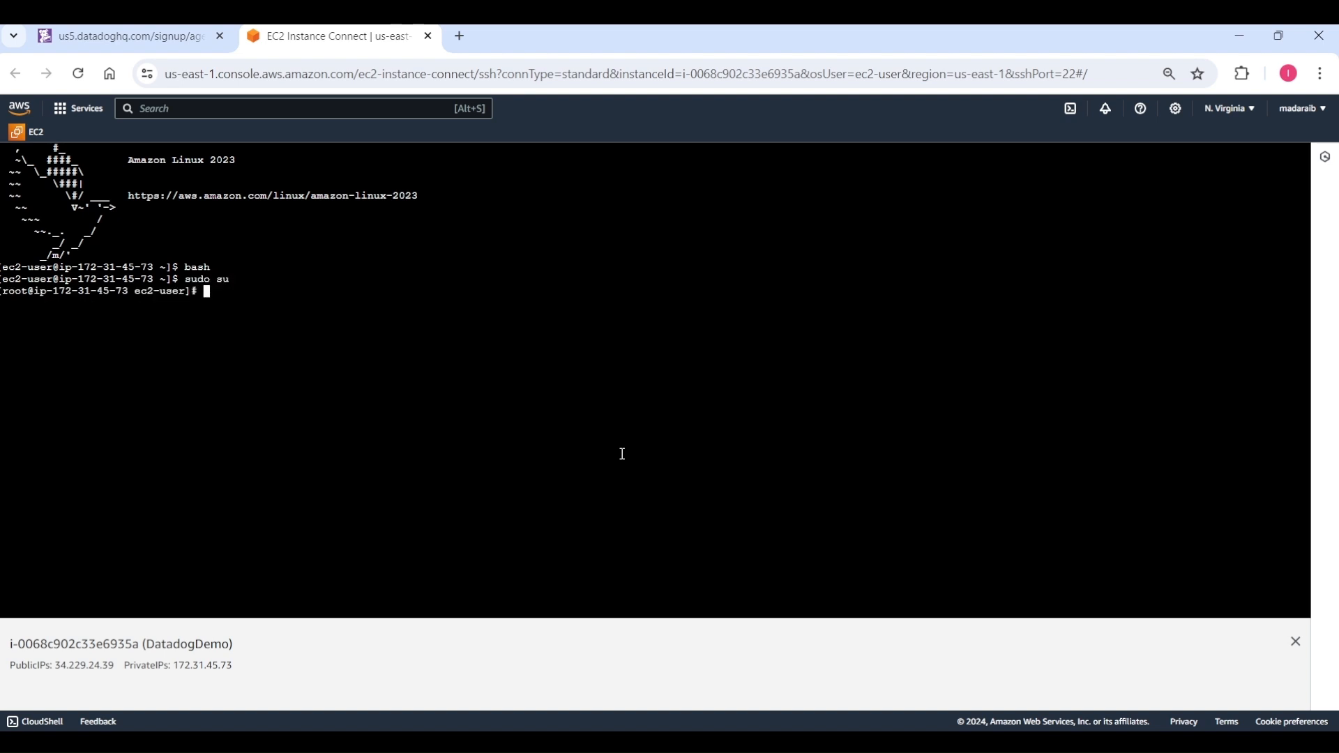
# - Copy the Amazon Linux Agent install command containing the API key from Datadog and run it in the EC2 terminal
pyautogui.click(147, 39)
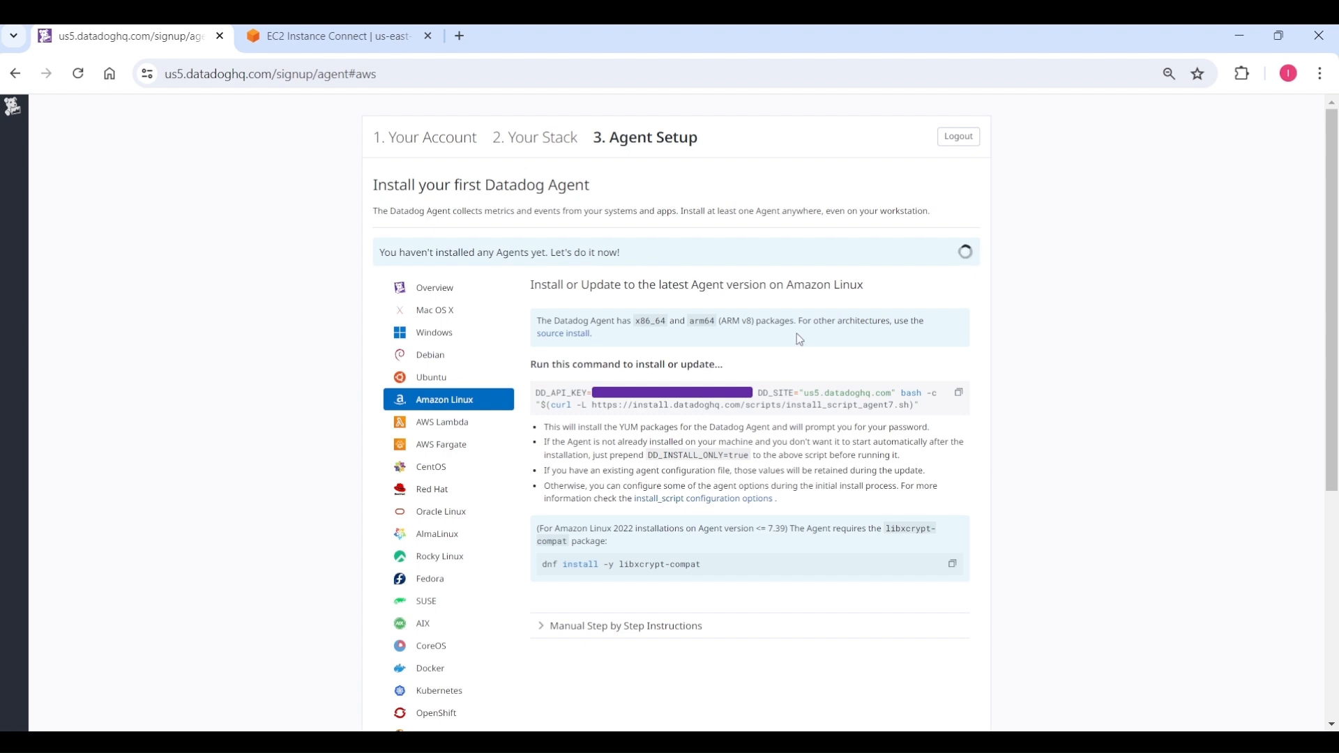
pyautogui.click(960, 394)
pyautogui.click(296, 34)
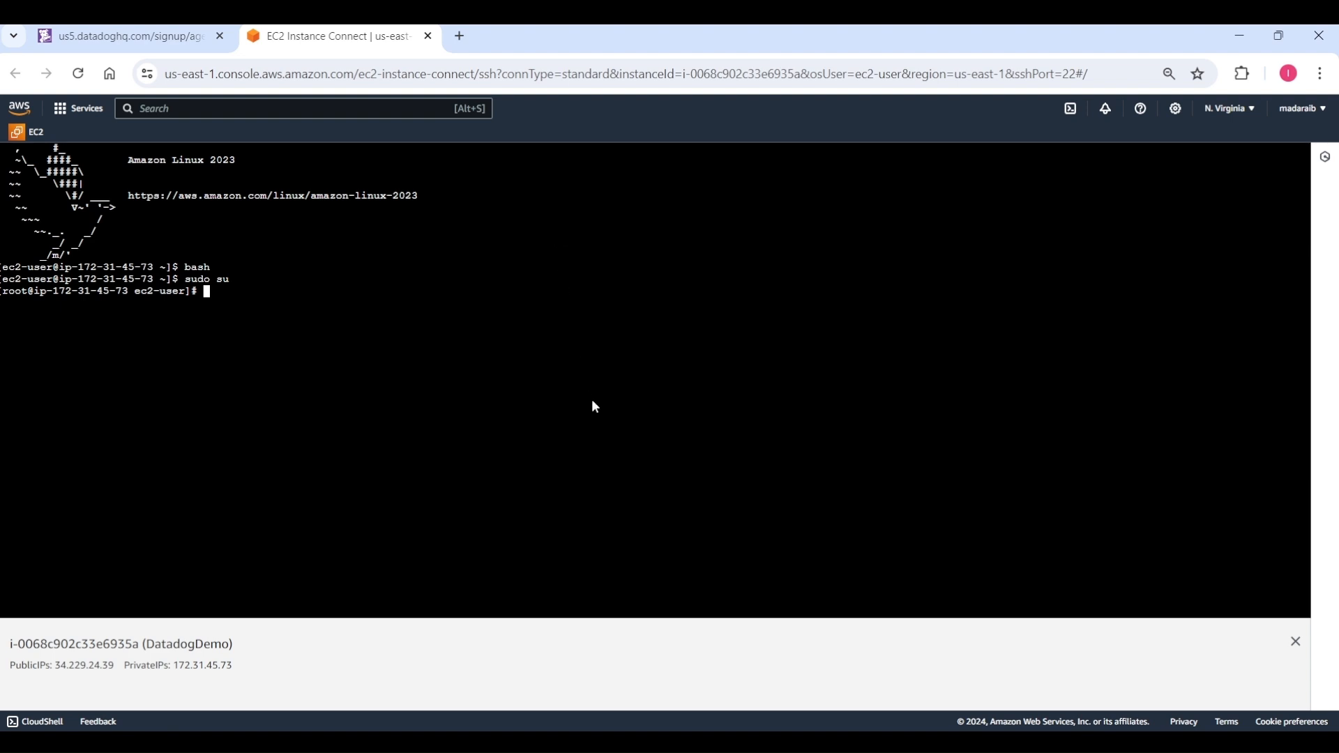
pyautogui.hotkey('ctrl', 'v')
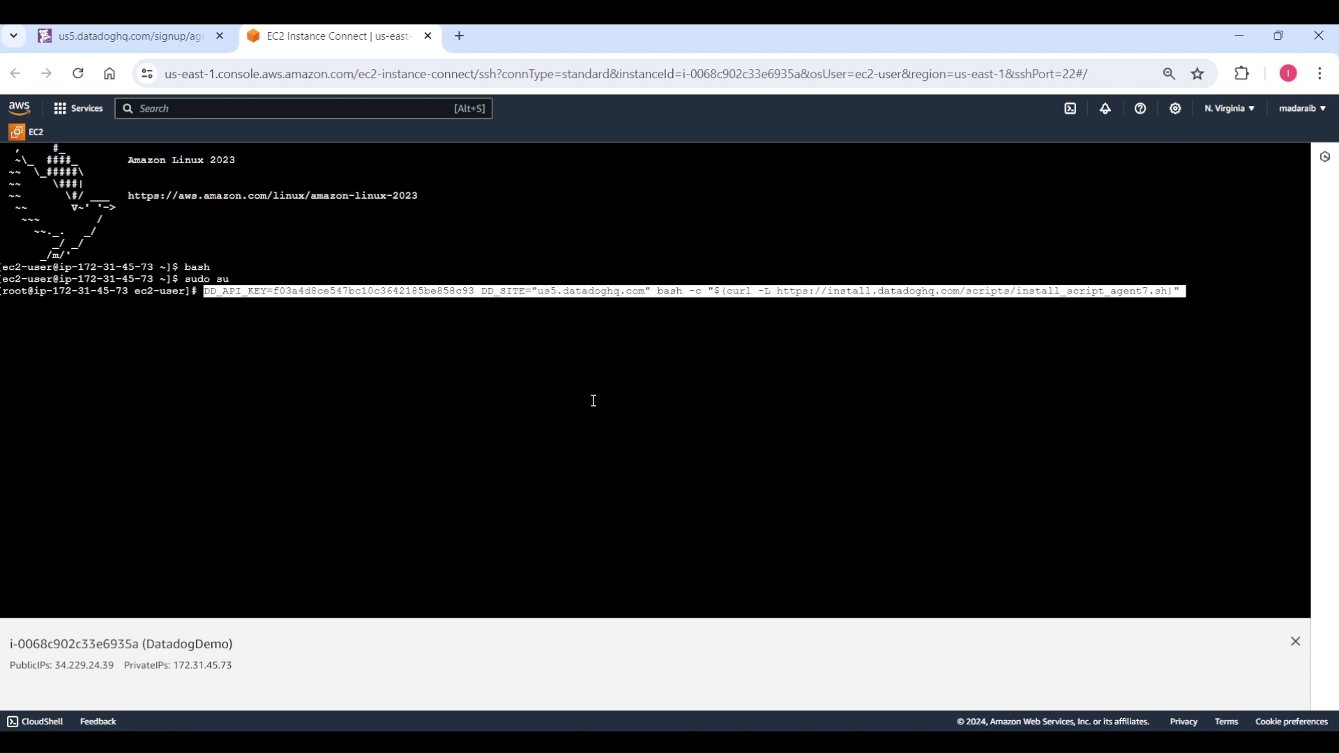
pyautogui.press('Return')
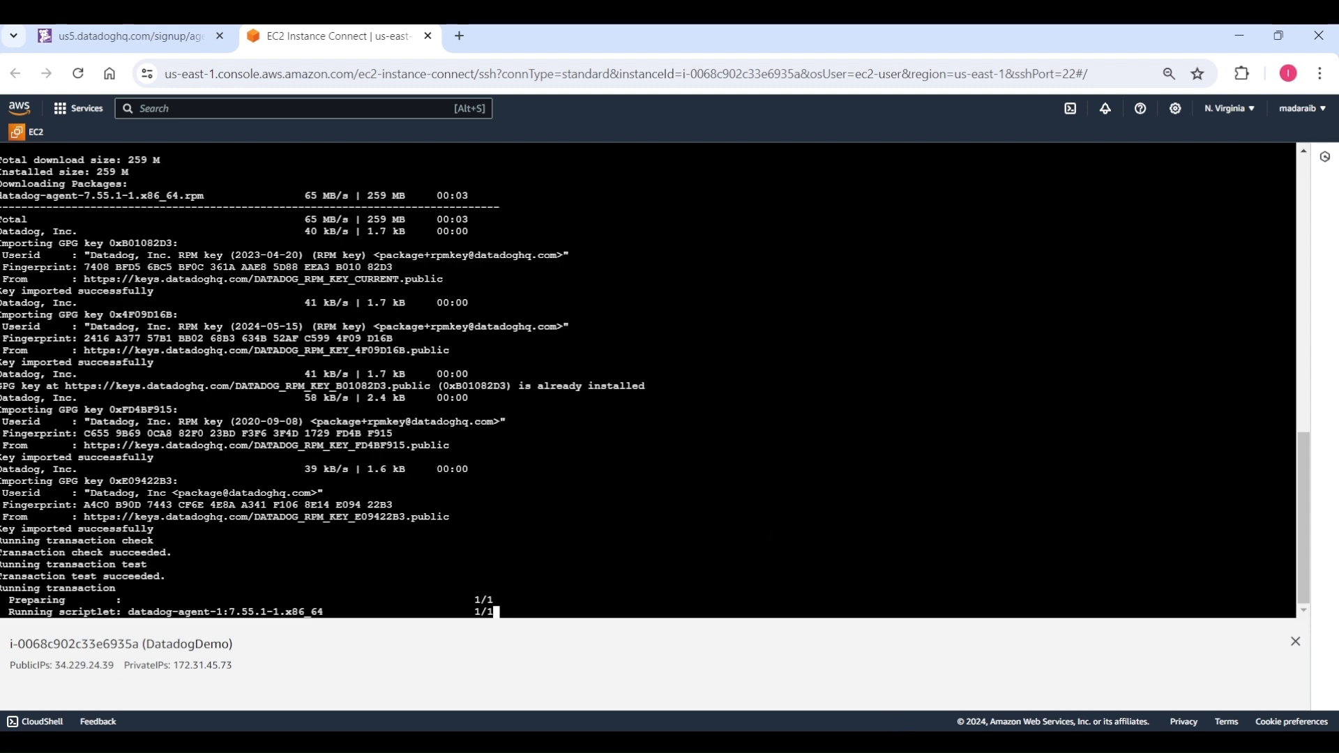
pyautogui.click(996, 634)
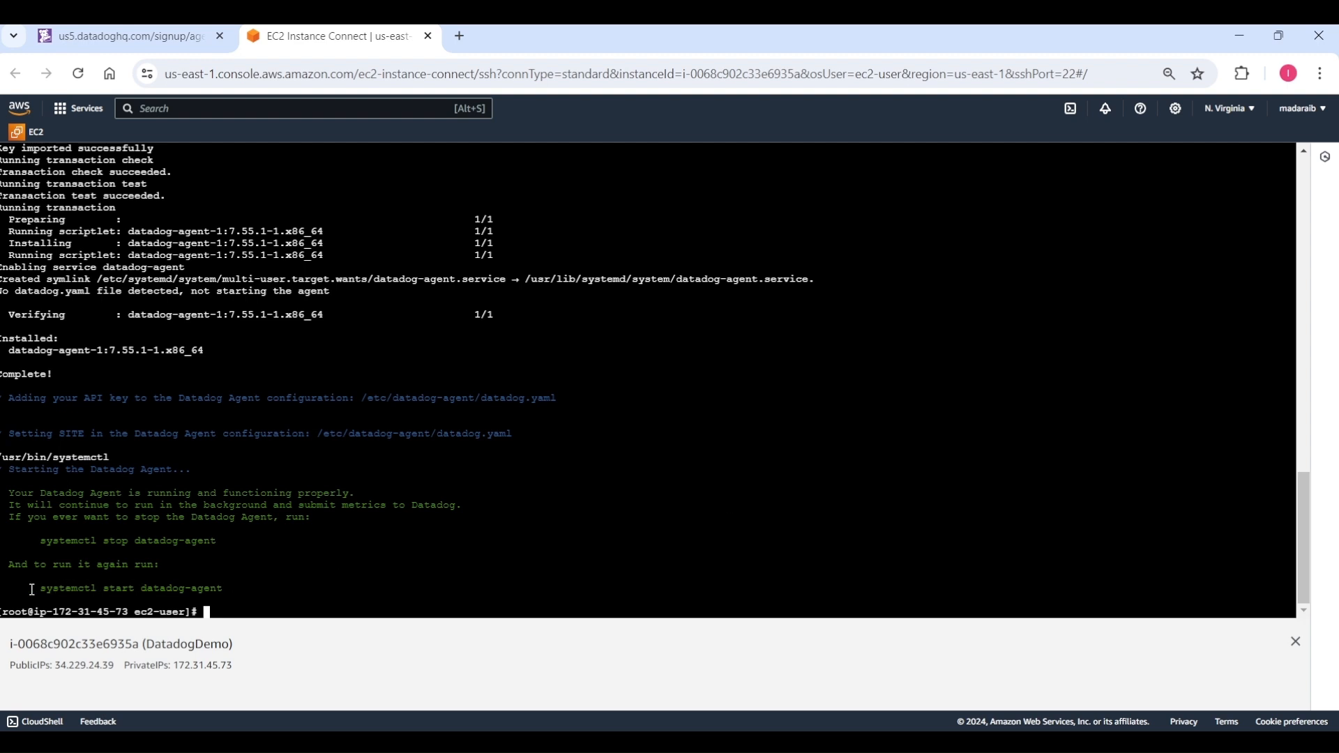
# - Reuse the suggested systemctl start command, changed to systemctl status datadog-agent, to check the Agent service
pyautogui.moveTo(39, 590); pyautogui.dragTo(222, 589)
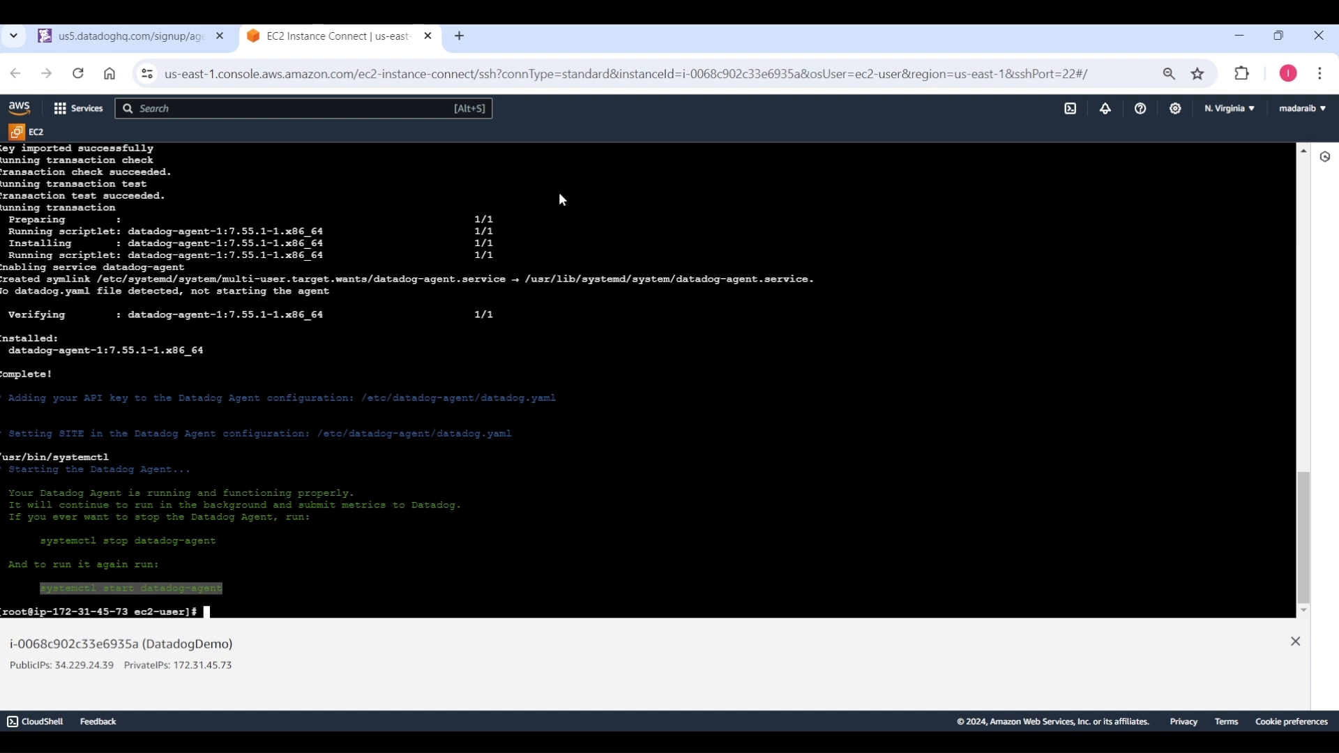
pyautogui.hotkey('ctrl', 'v')
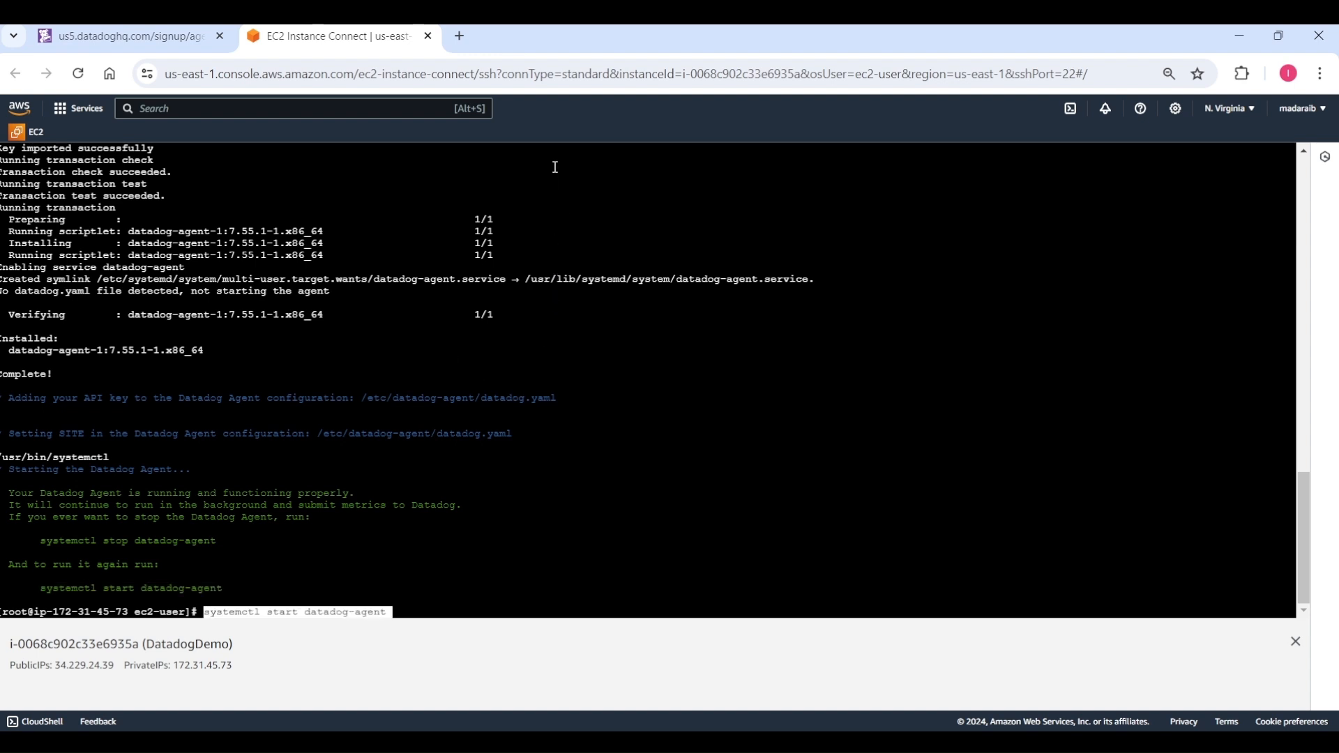
pyautogui.press('Left')
pyautogui.press('Left')
pyautogui.press('Left')
pyautogui.press('Left')
pyautogui.press('Left')
pyautogui.press('Left')
pyautogui.press('Left')
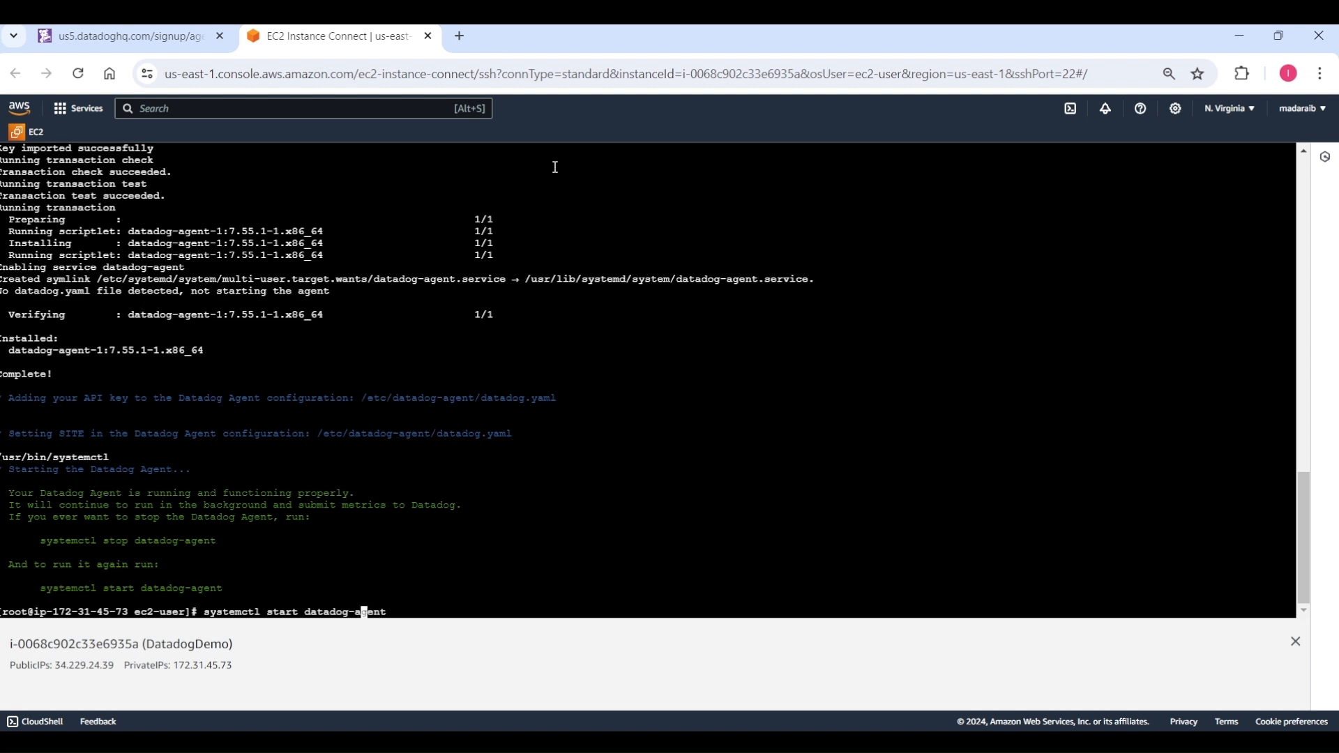
pyautogui.press('Left')
pyautogui.press('Left')
pyautogui.press('Left')
pyautogui.press('Left')
pyautogui.press('Left')
pyautogui.press('Left')
pyautogui.press('Left')
pyautogui.press('Left')
pyautogui.press('BackSpace')
pyautogui.press('BackSpace')
pyautogui.press('BackSpace')
pyautogui.press('Right')
pyautogui.press('BackSpace')
pyautogui.write('tatus')
pyautogui.press('Return')
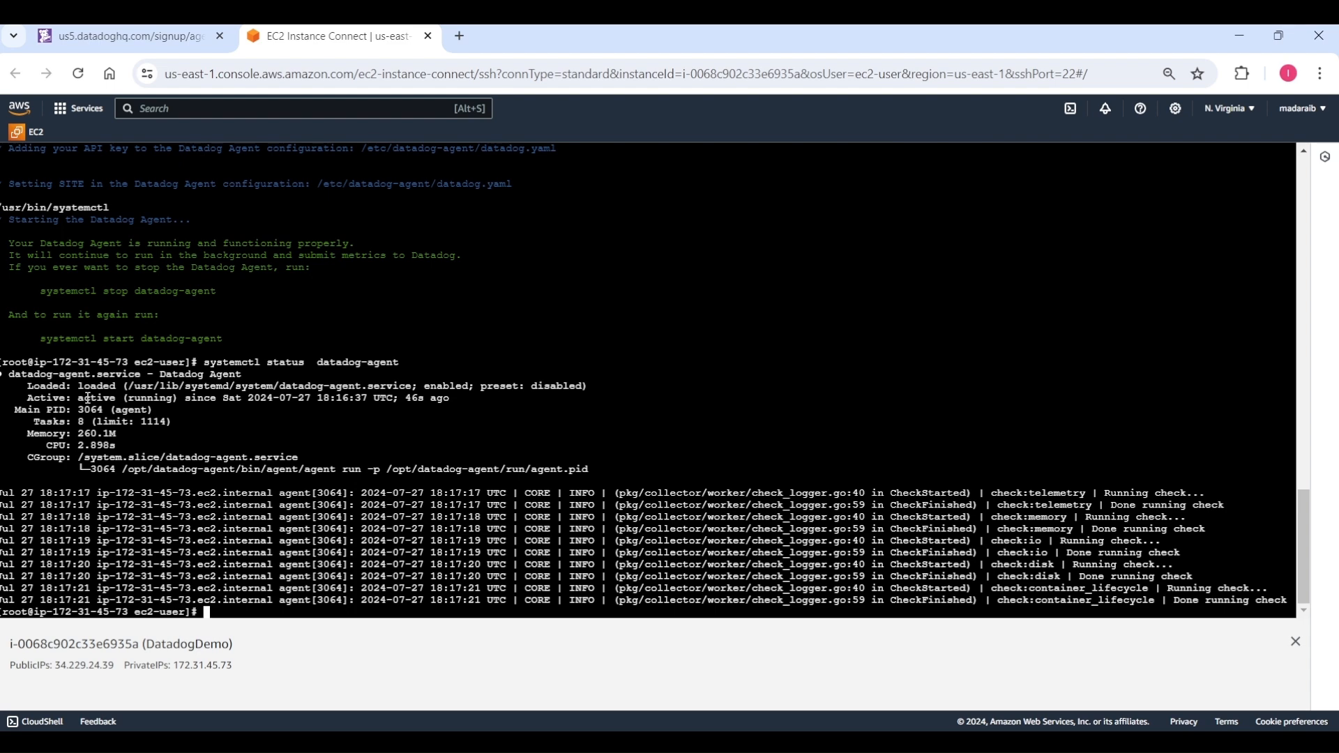
# - Return to the Datadog signup page and finish the Agent setup
pyautogui.click(104, 43)
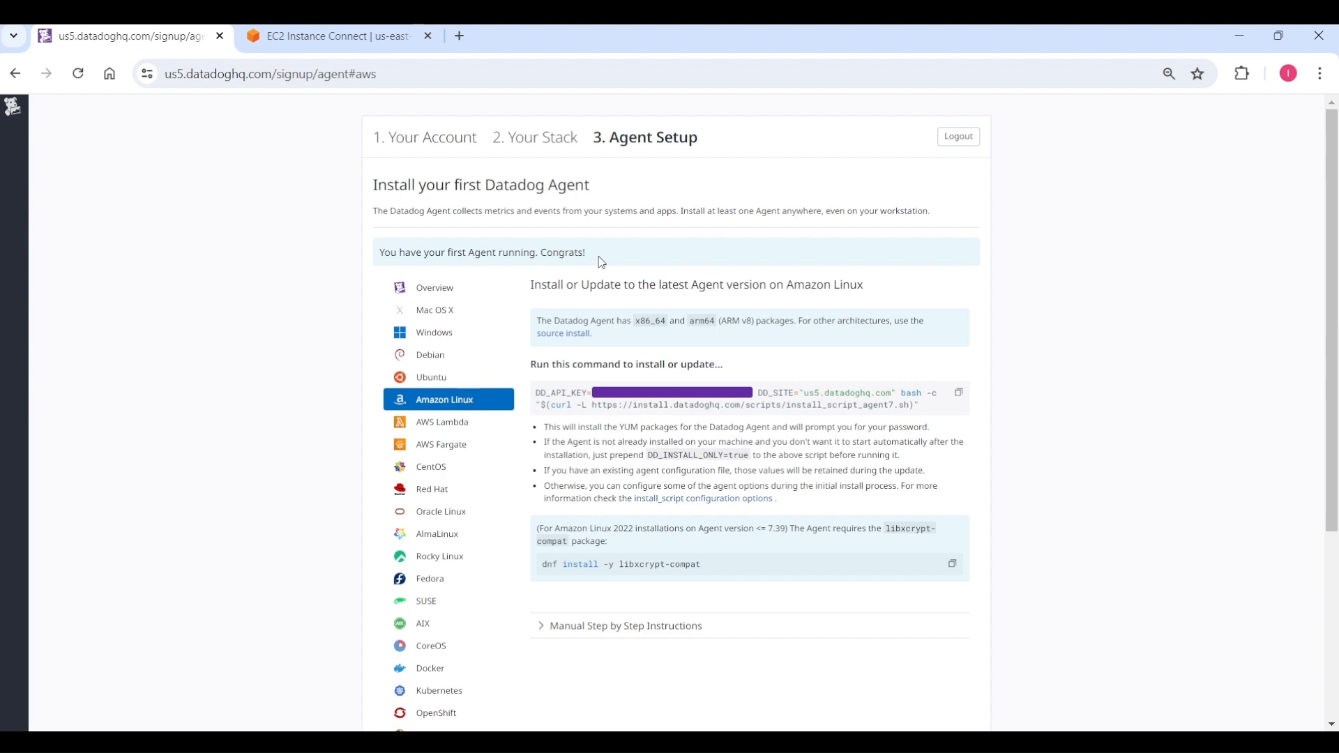
pyautogui.moveTo(1336, 331); pyautogui.dragTo(1336, 529)
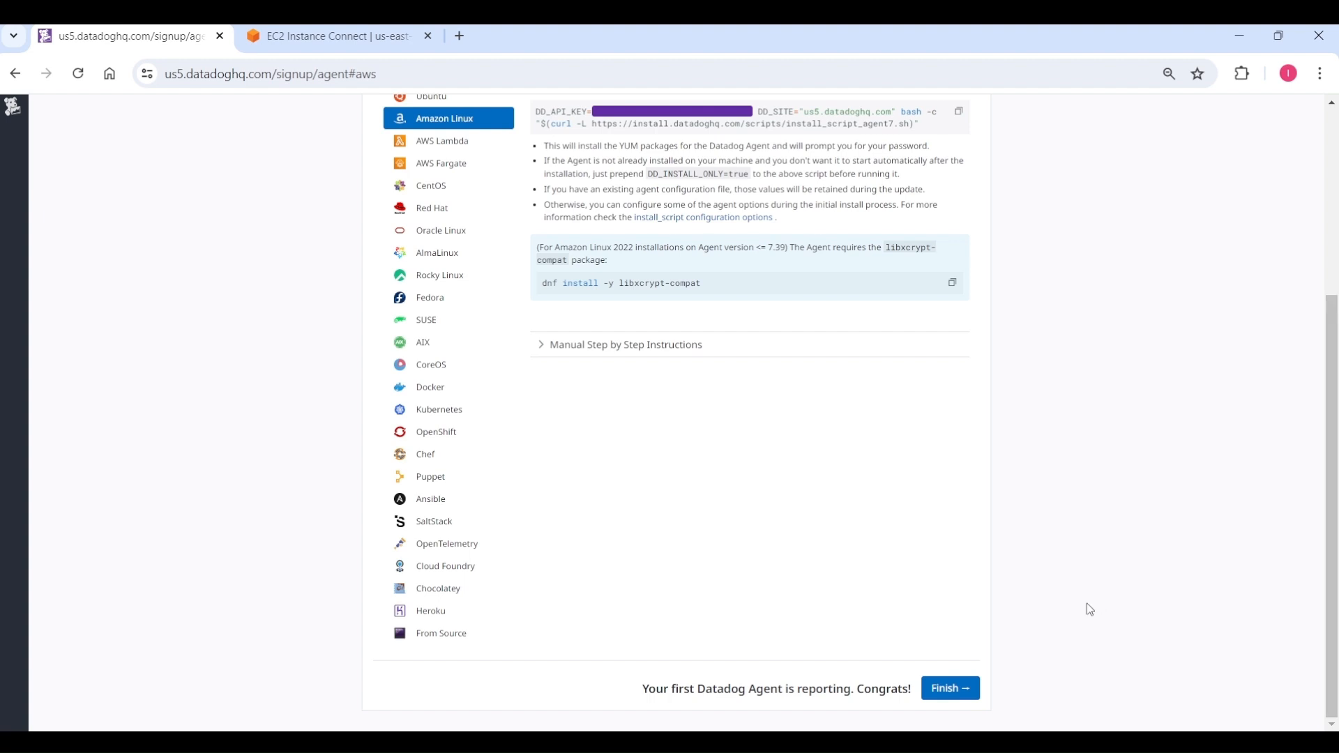
pyautogui.click(950, 689)
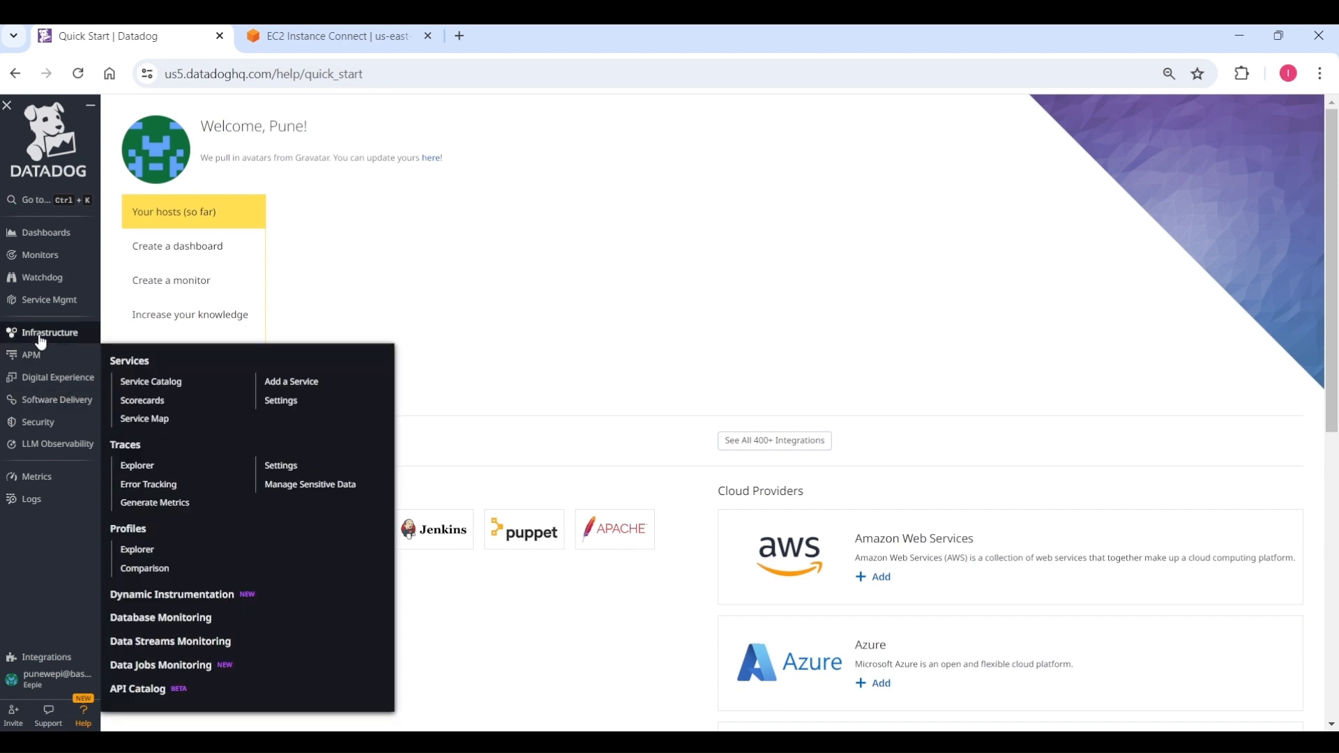
# - Open the infrastructure Host Map and show the details of the ip-172-31-45-73.ec2.internal host
pyautogui.moveTo(41, 342)
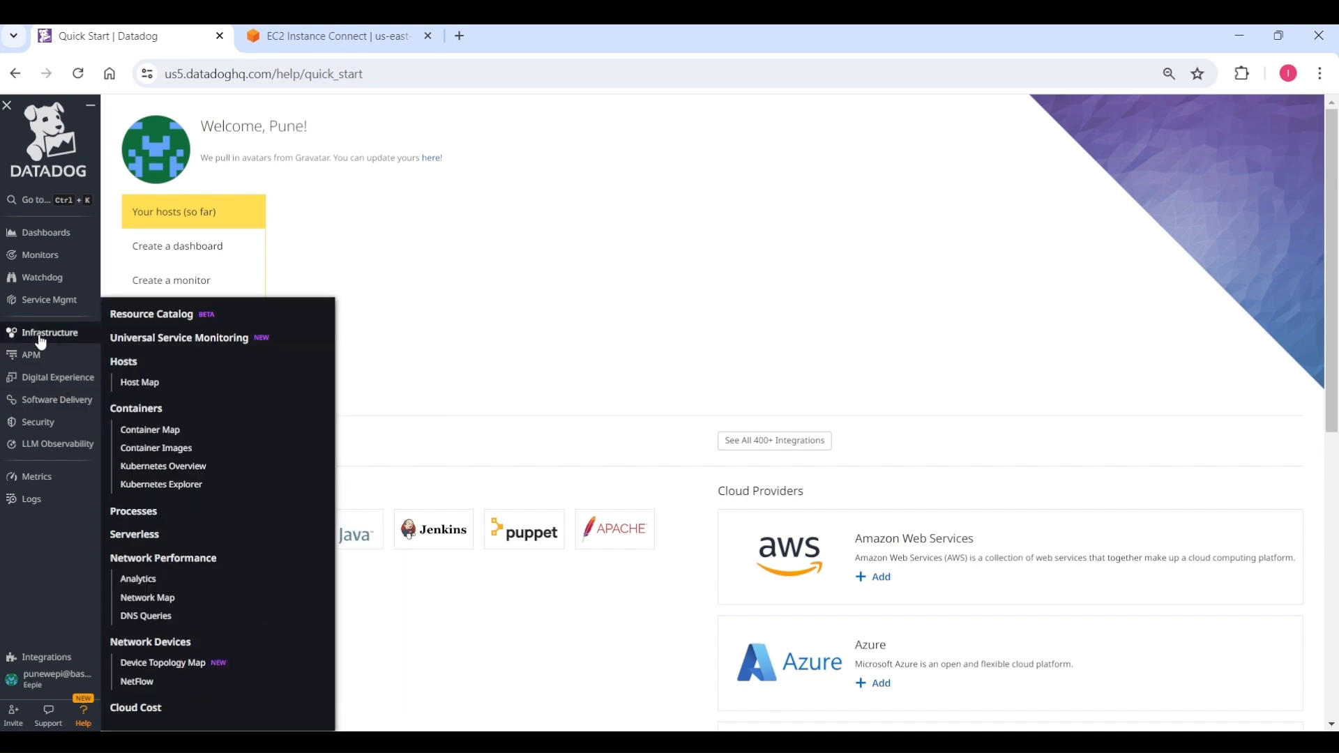
pyautogui.click(149, 384)
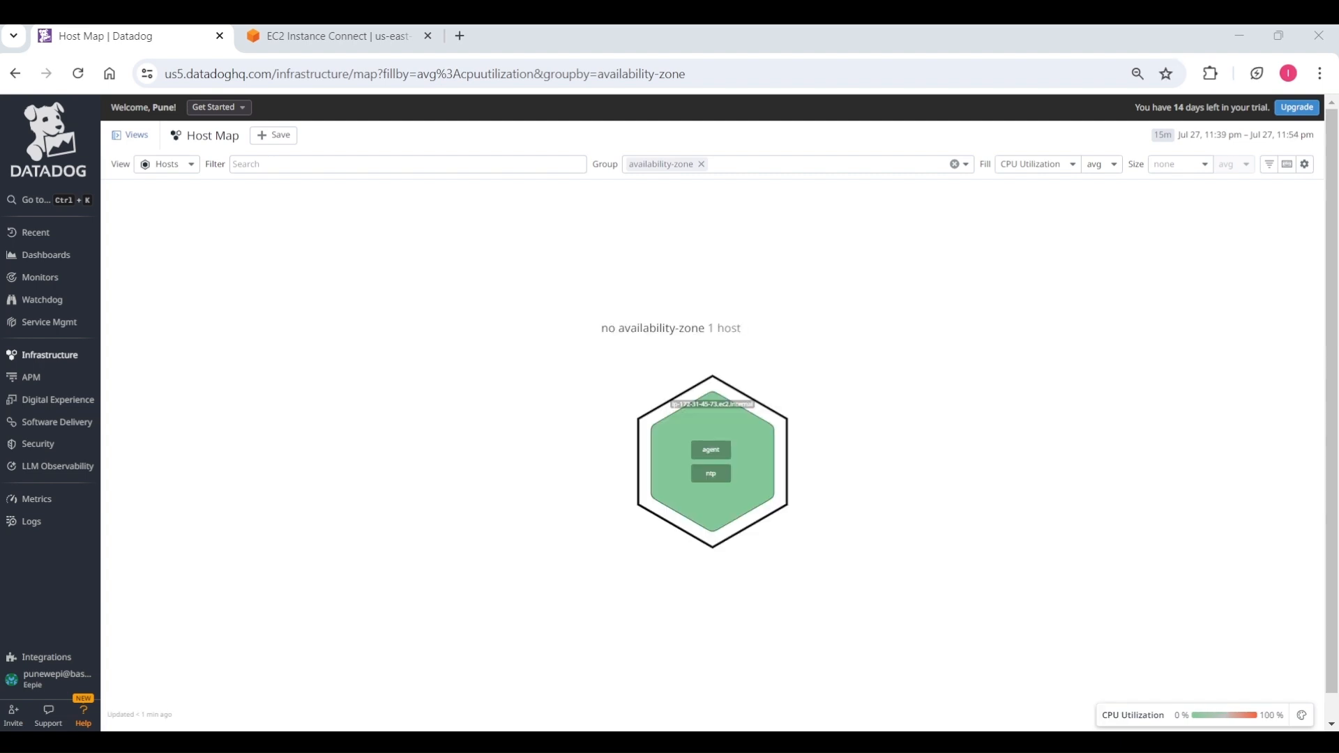
pyautogui.click(713, 477)
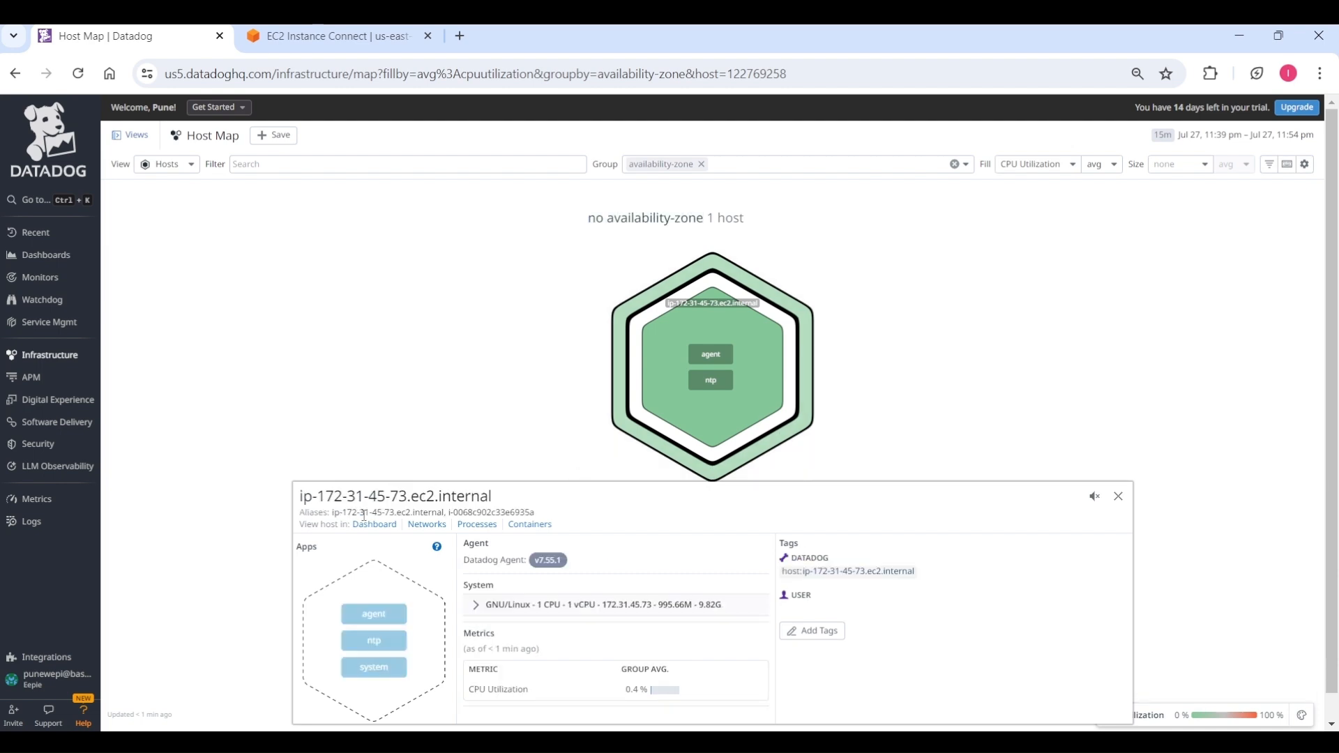
# - Compare the mapped host with the EC2 instance's private IP and open the host's dashboard
pyautogui.click(375, 28)
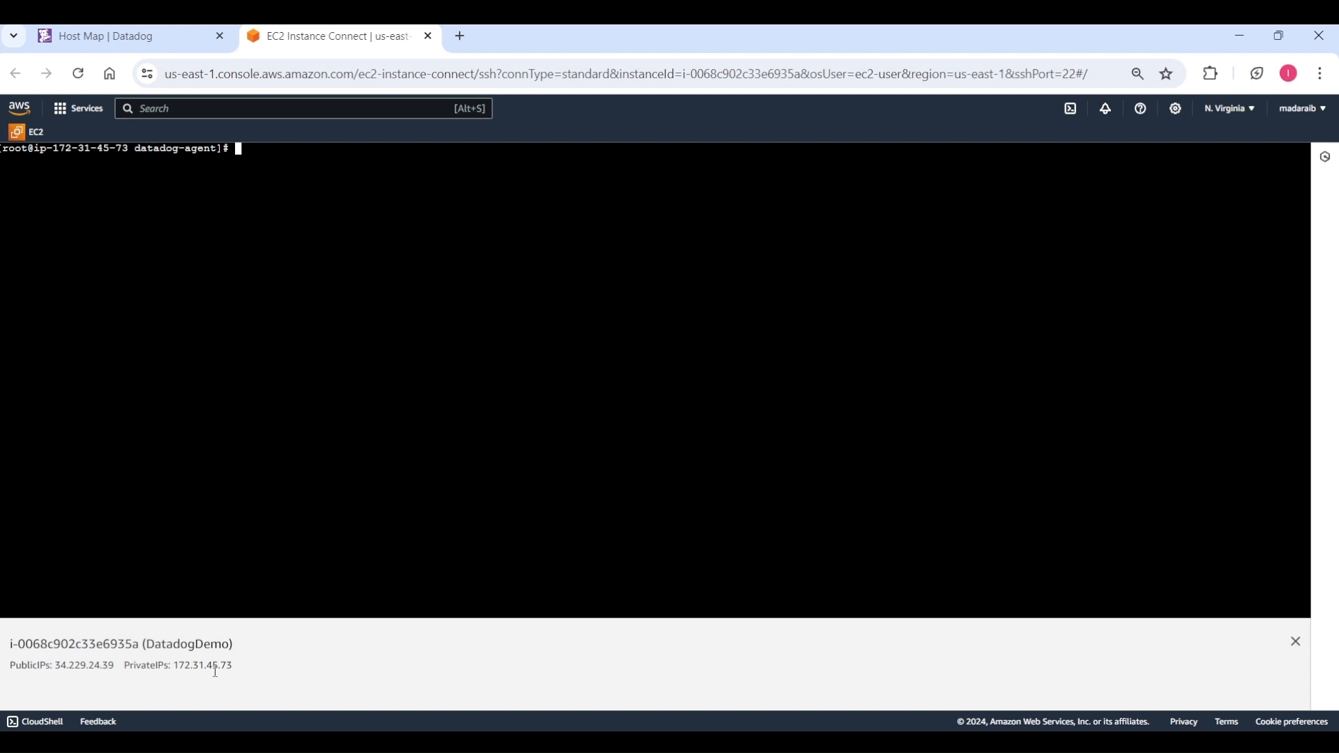
pyautogui.click(164, 31)
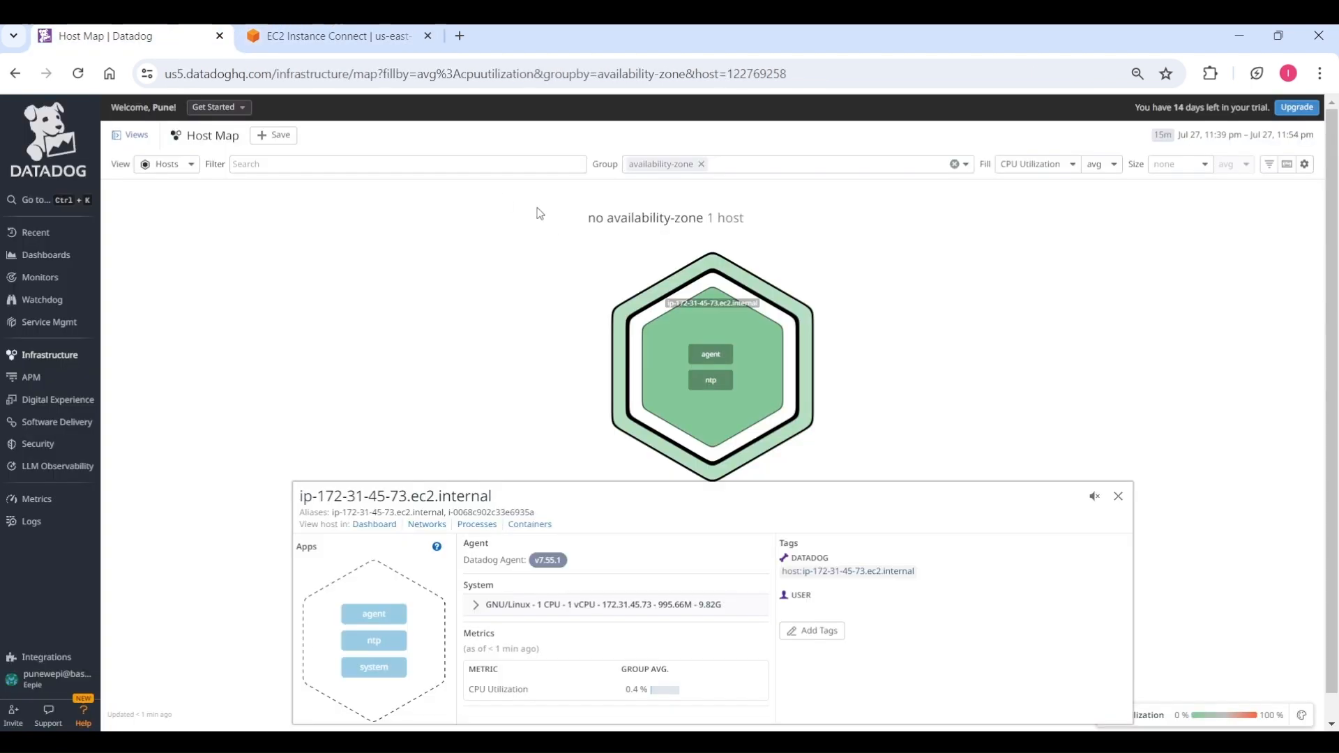
pyautogui.click(375, 534)
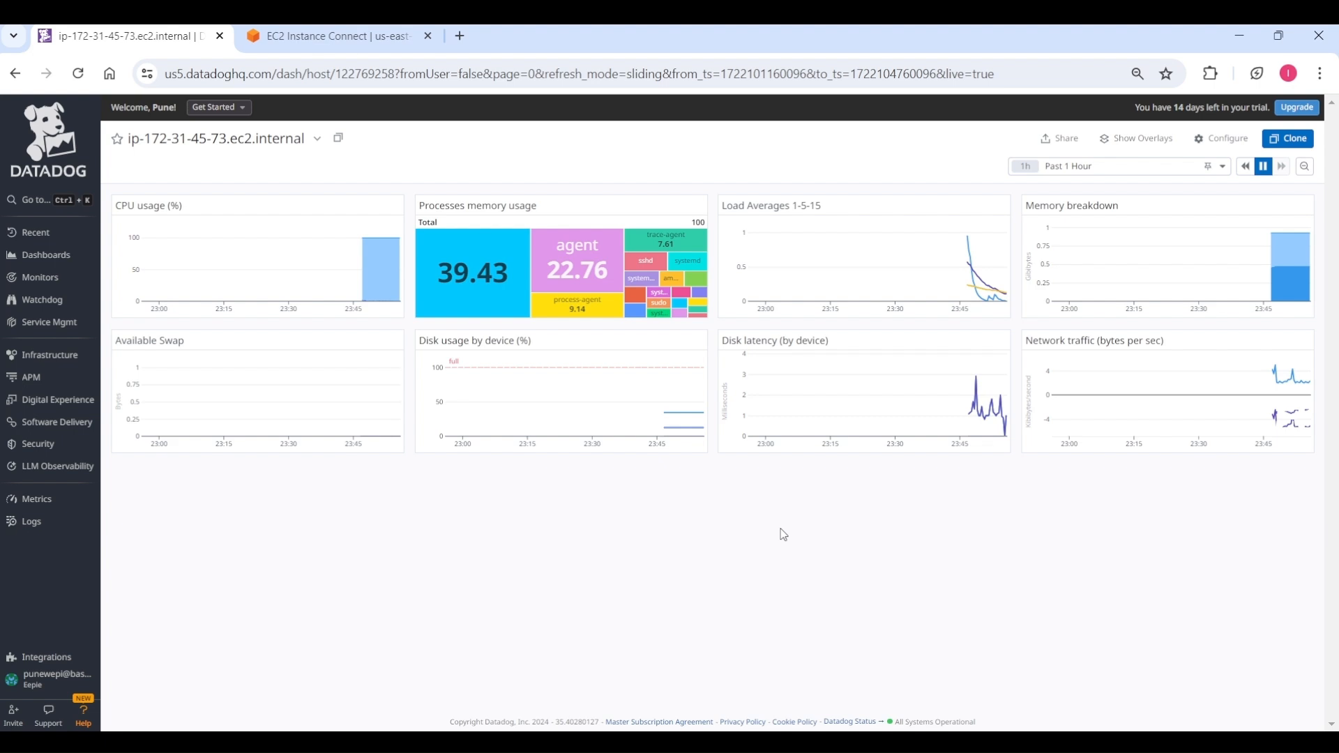
# - Switch to the EC2 Instance Connect terminal, print the working directory, and list its files with ls -lrth
pyautogui.click(315, 31)
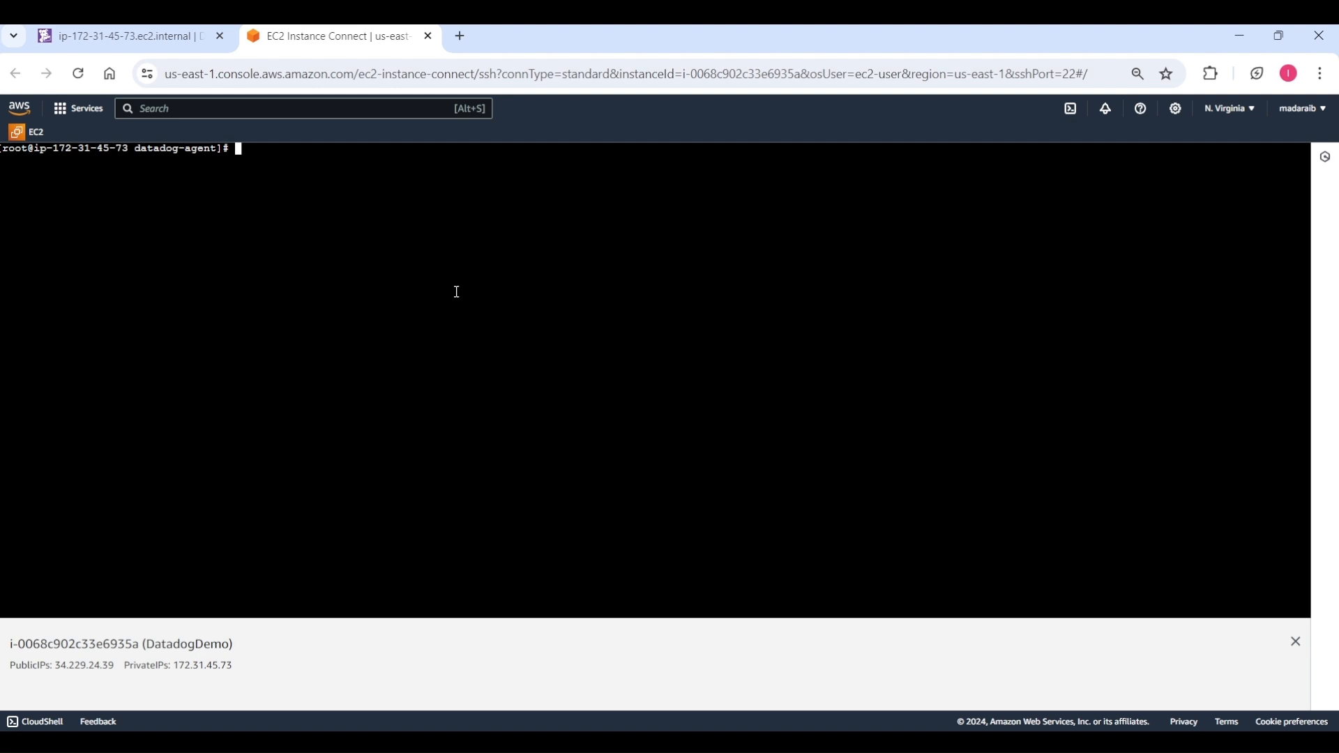
pyautogui.write('pwd')
pyautogui.press('Return')
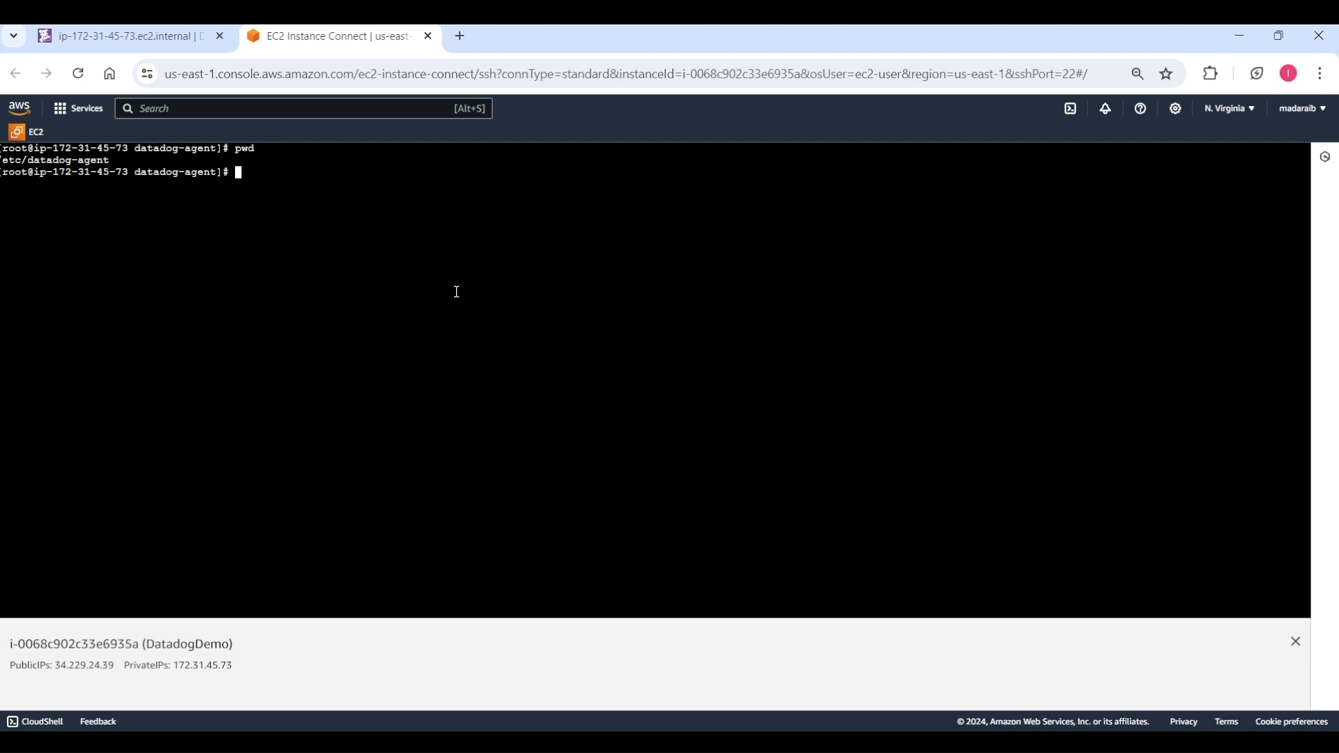
pyautogui.write('ls -lrth')
pyautogui.press('Return')
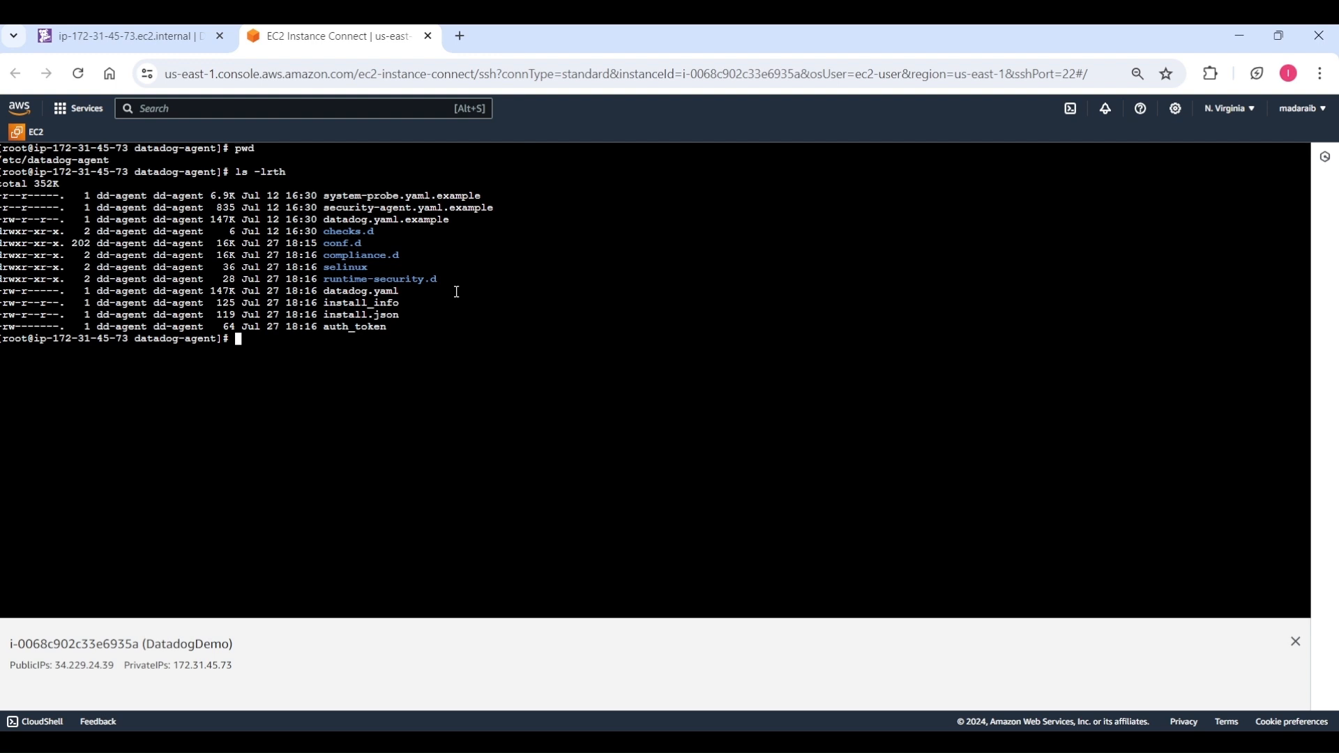
# - Open the Agent's main configuration file, datadog.yaml, in vi
pyautogui.doubleClick(347, 293)
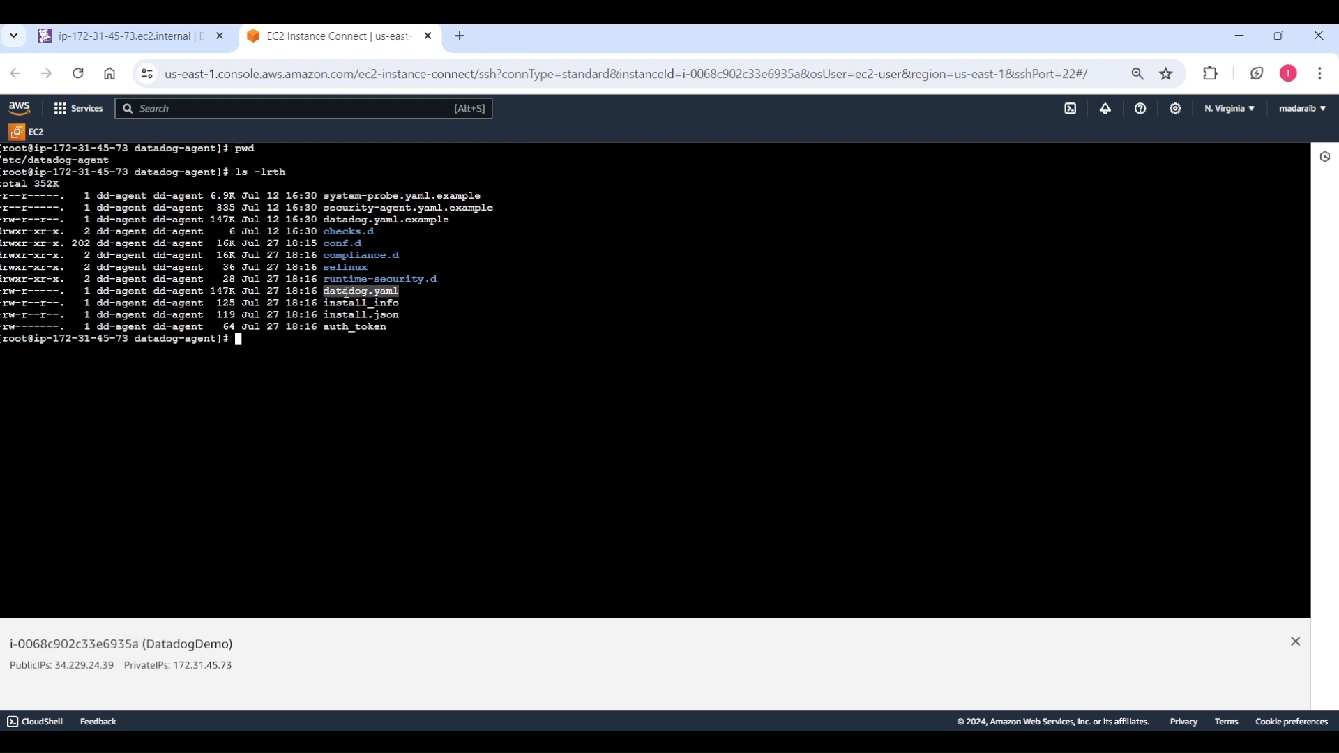
pyautogui.click(626, 313)
pyautogui.write('vi dat')
pyautogui.press('Tab')
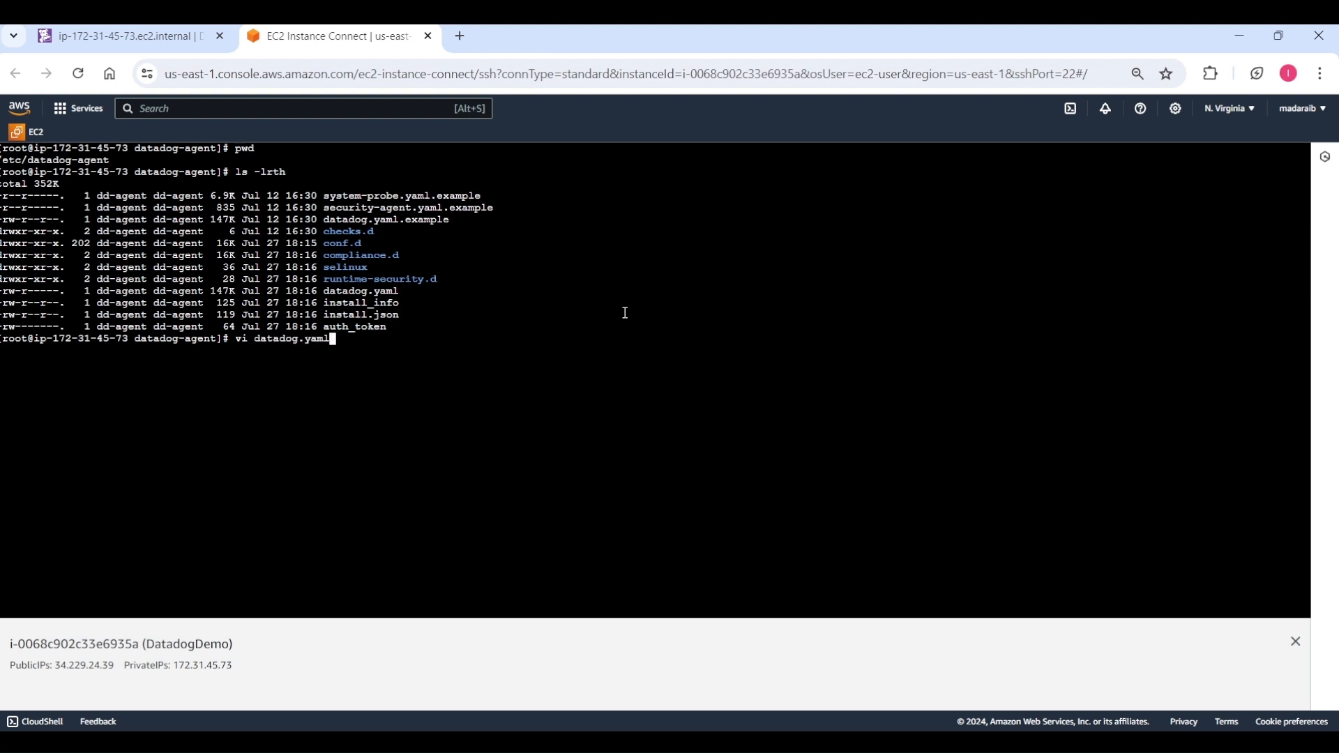
pyautogui.press('Return')
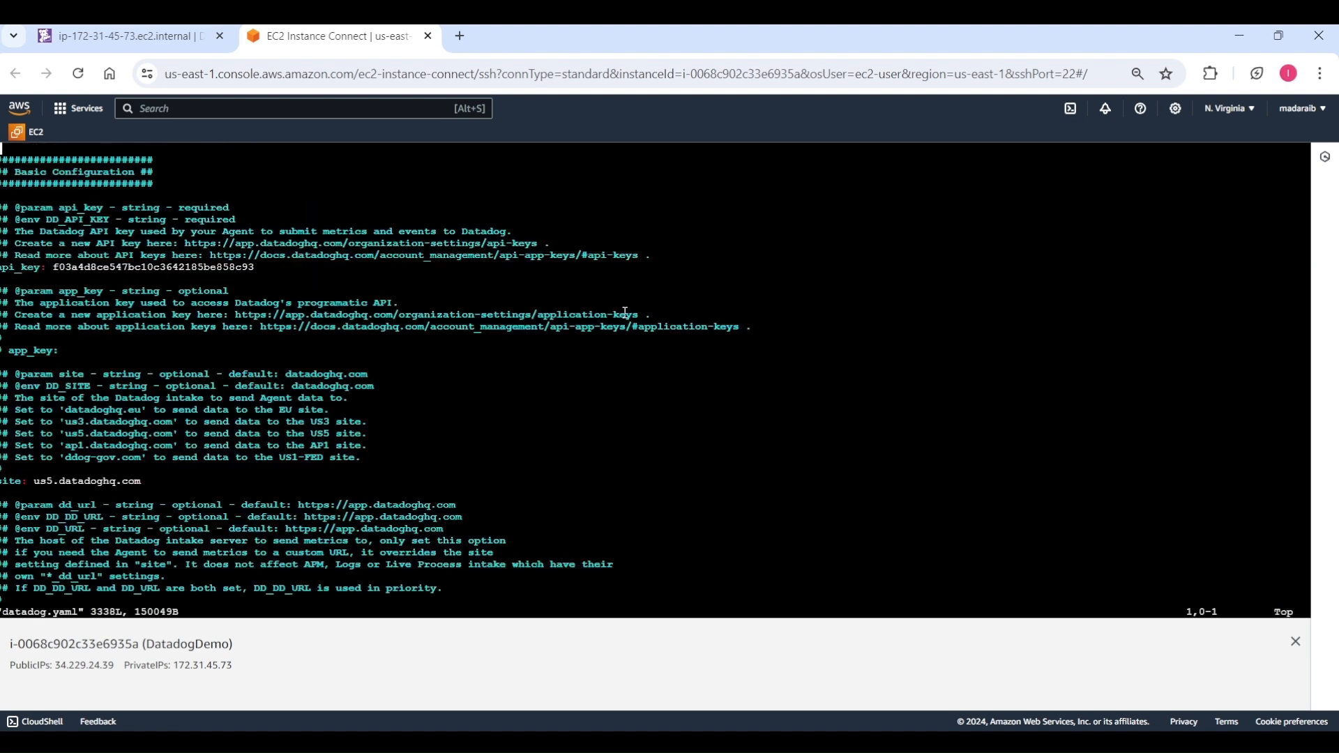
# - Examine the configuration parameters in datadog.yaml, from the basic settings to the EC2 tag options, and quit vi without saving
pyautogui.press('Down')
pyautogui.press('Down')
pyautogui.press('Down')
pyautogui.press('Down')
pyautogui.press('Down')
pyautogui.press('Down')
pyautogui.press('Down')
pyautogui.press('Down')
pyautogui.press('Down')
pyautogui.press('Down')
pyautogui.press('Down')
pyautogui.press('Down')
pyautogui.press('Down')
pyautogui.press('Down')
pyautogui.press('Down')
pyautogui.press('Down')
pyautogui.press('Down')
pyautogui.press('Down')
pyautogui.press('Down')
pyautogui.press('Down')
pyautogui.press('Down')
pyautogui.press('Down')
pyautogui.press('Down')
pyautogui.press('Down')
pyautogui.press('Down')
pyautogui.press('Down')
pyautogui.press('Down')
pyautogui.press('Down')
pyautogui.press('Down')
pyautogui.press('Down')
pyautogui.press('Down')
pyautogui.press('Down')
pyautogui.press('Down')
pyautogui.press('Down')
pyautogui.scroll(-9, 626, 313)
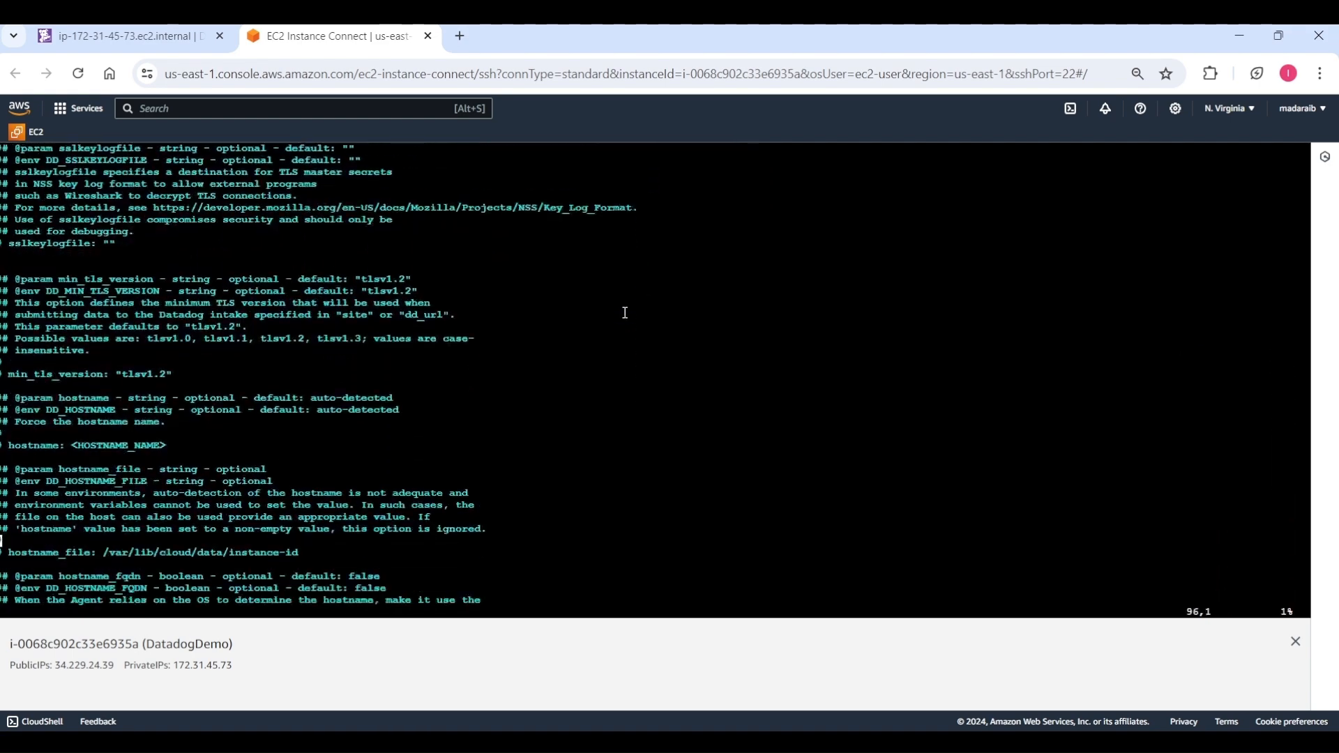
pyautogui.scroll(-10, 626, 313)
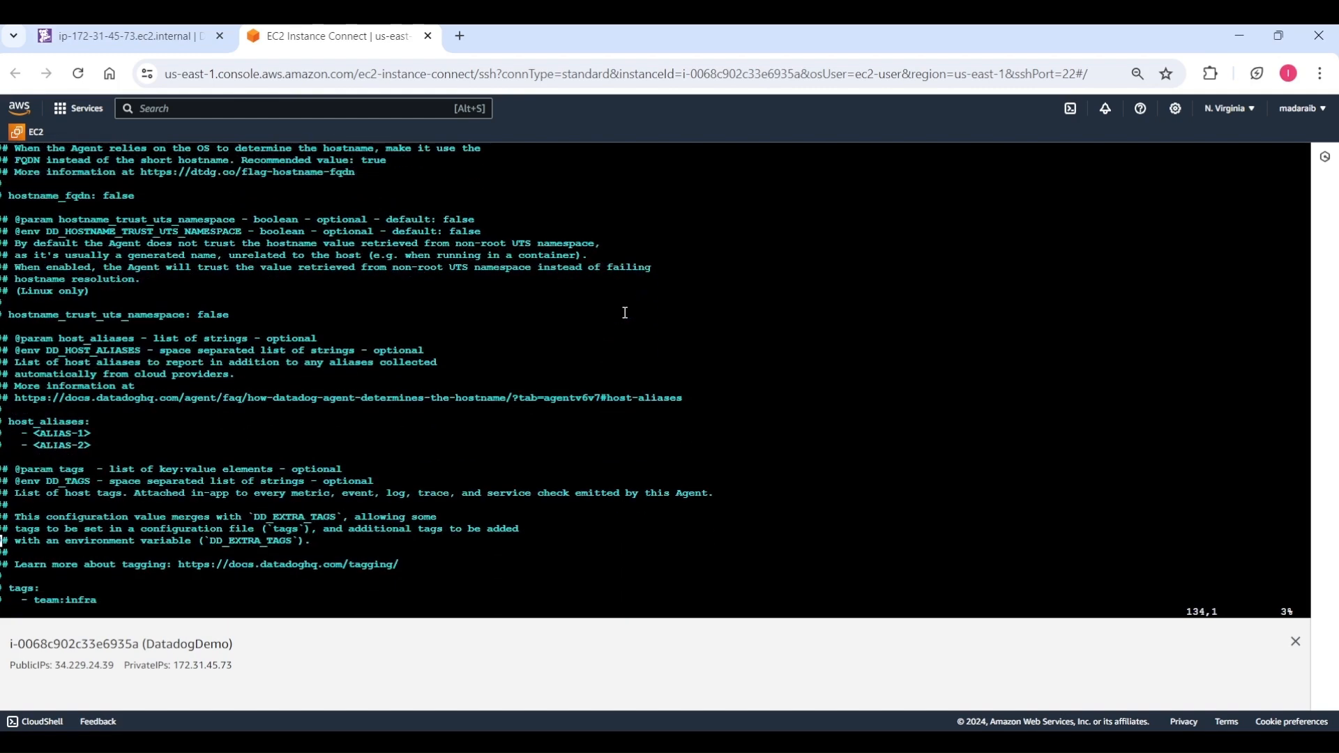
pyautogui.scroll(-14, 626, 313)
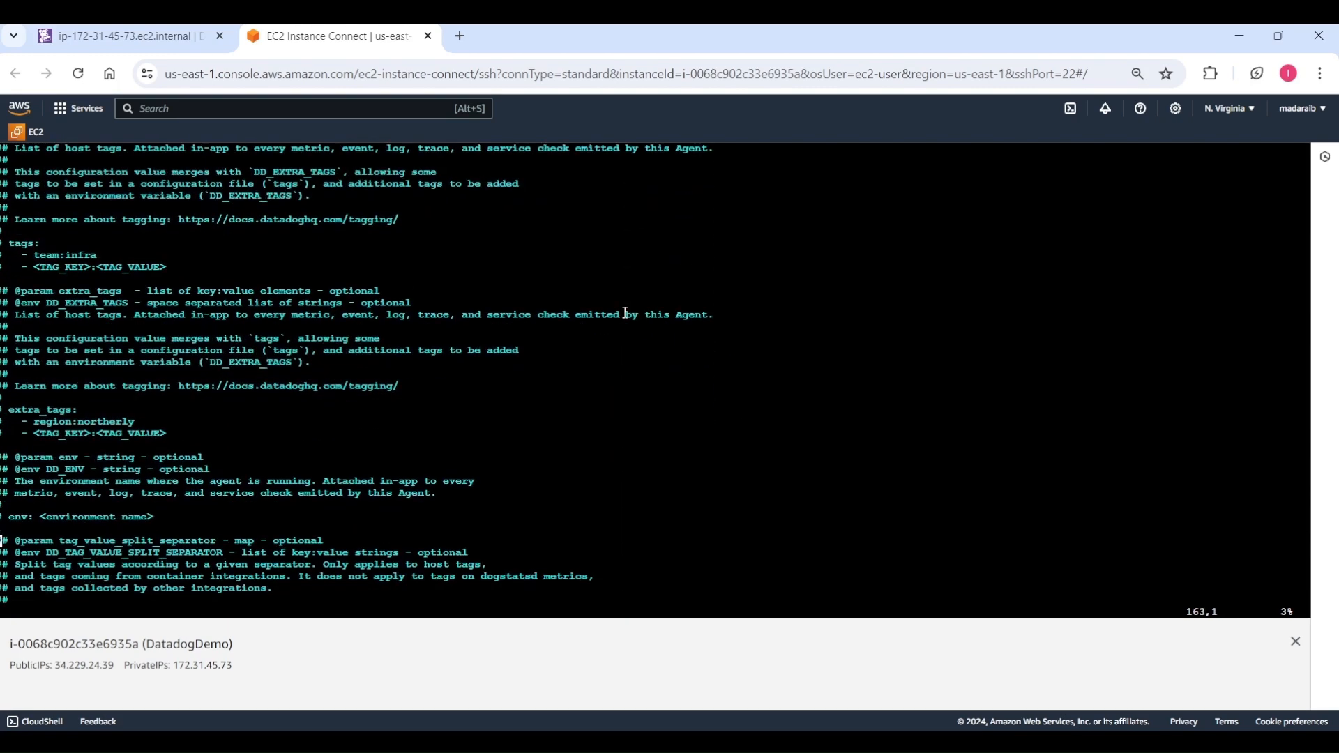
pyautogui.scroll(-5, 625, 313)
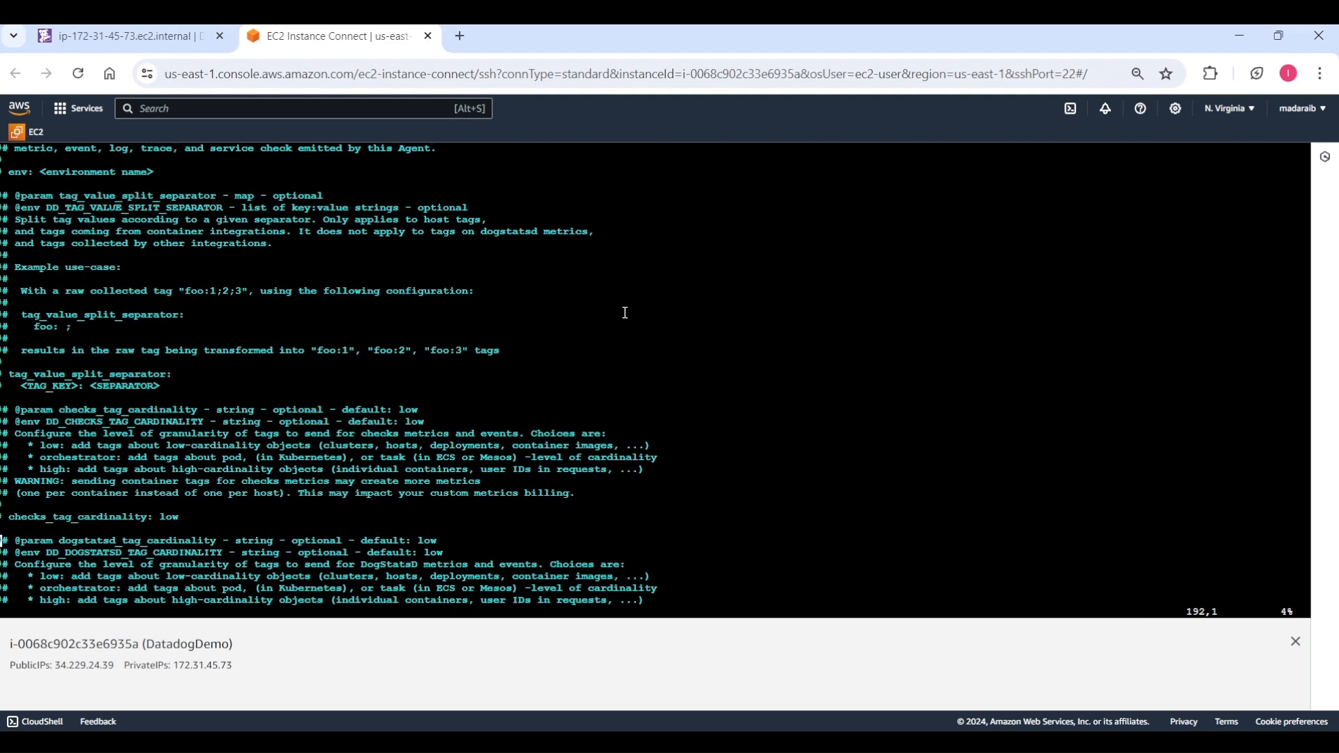
pyautogui.scroll(-6, 625, 313)
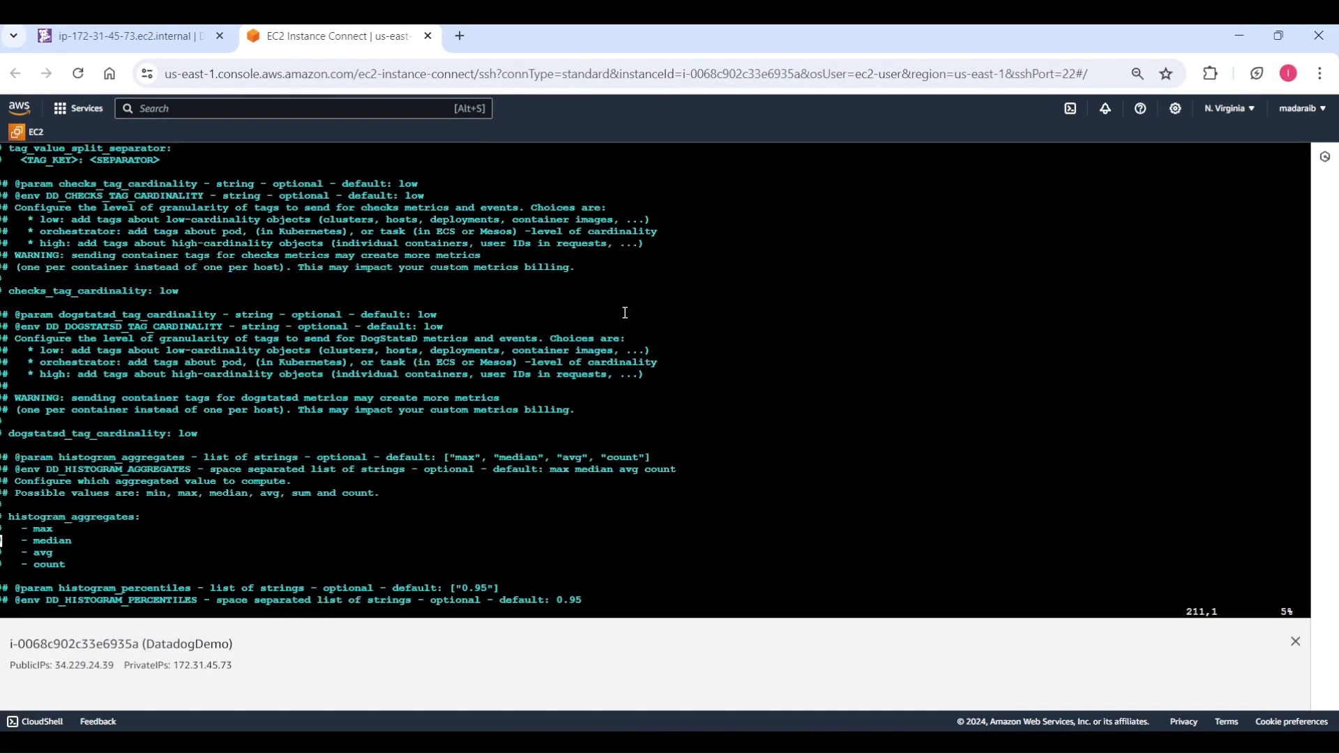
pyautogui.scroll(-2, 625, 313)
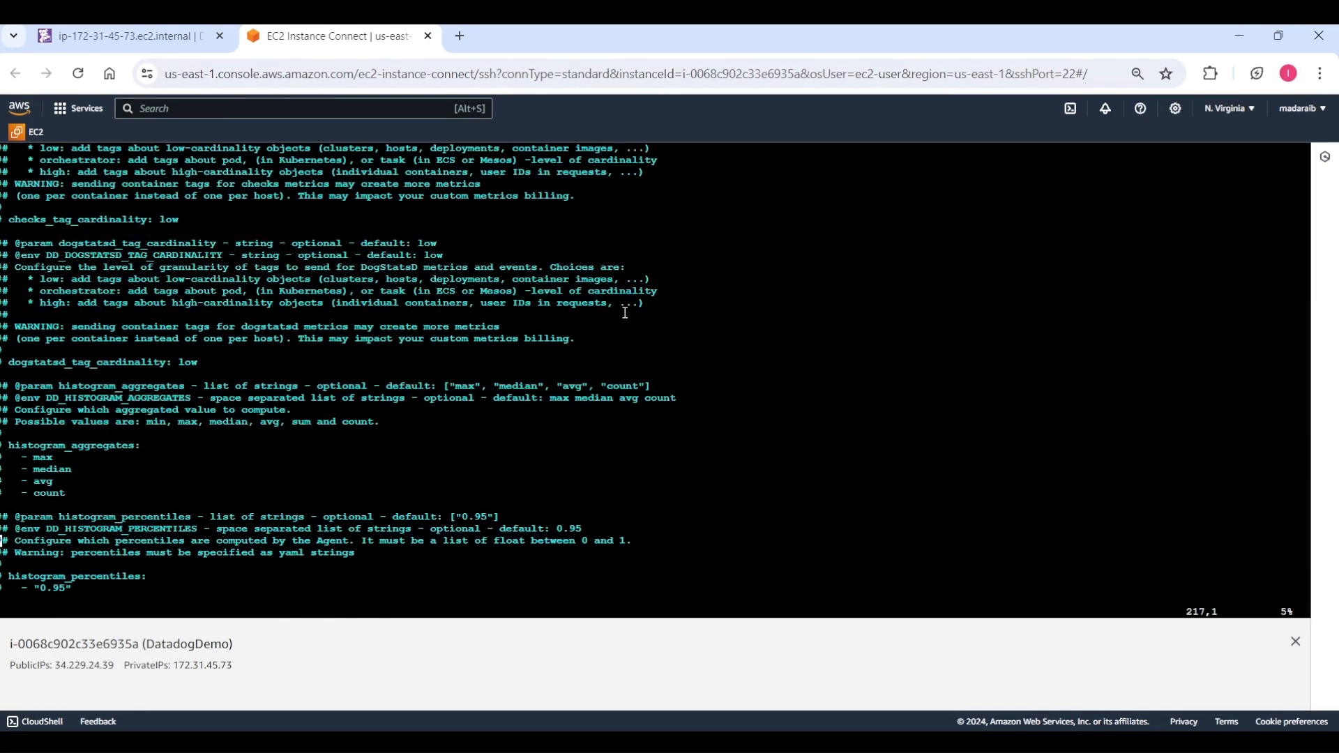
pyautogui.scroll(-15, 625, 313)
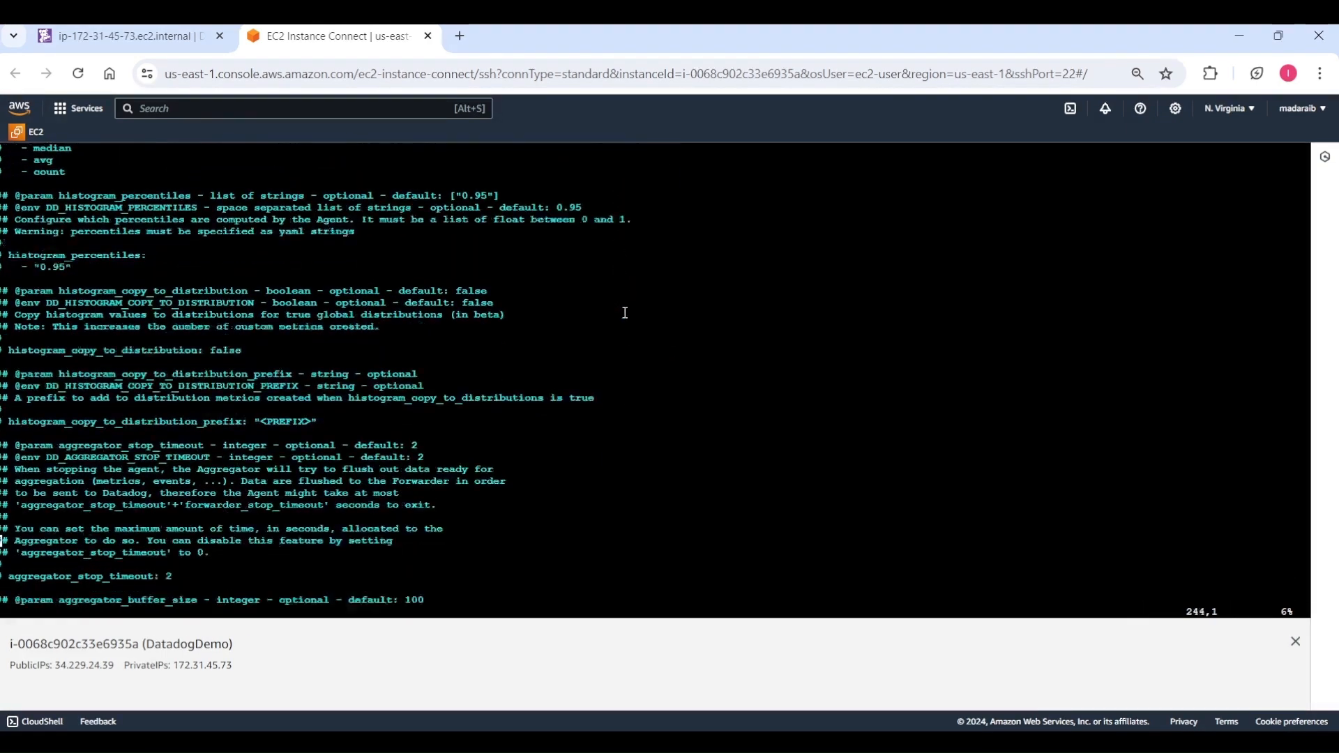
pyautogui.scroll(-4, 625, 314)
pyautogui.scroll(-15, 626, 313)
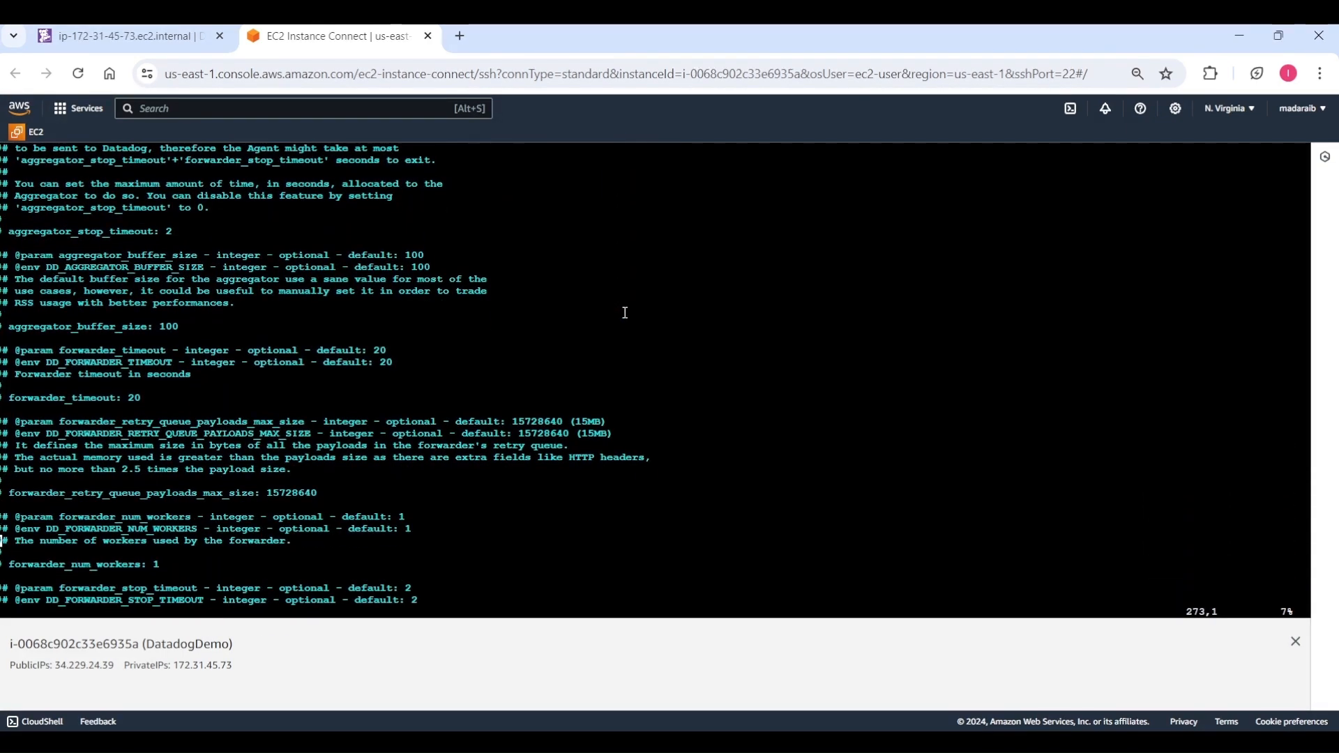
pyautogui.scroll(-11, 626, 313)
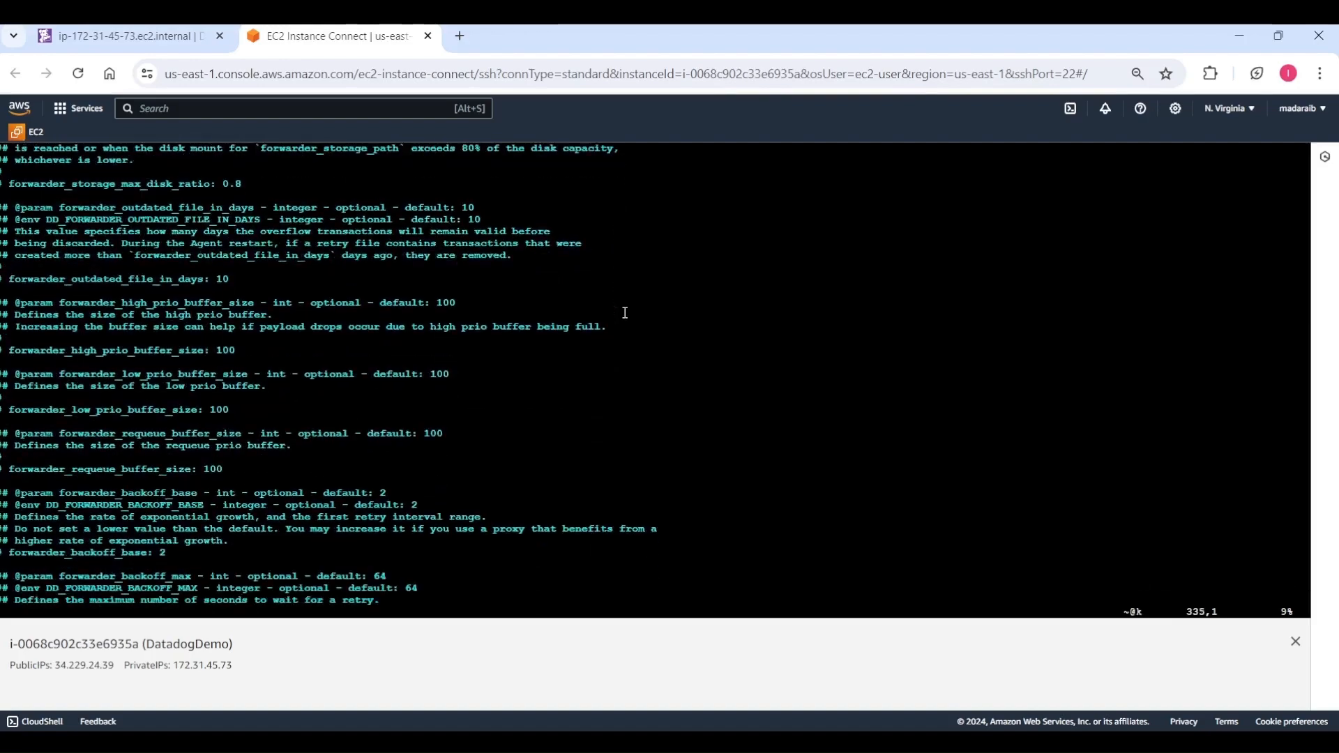
pyautogui.scroll(-13, 626, 313)
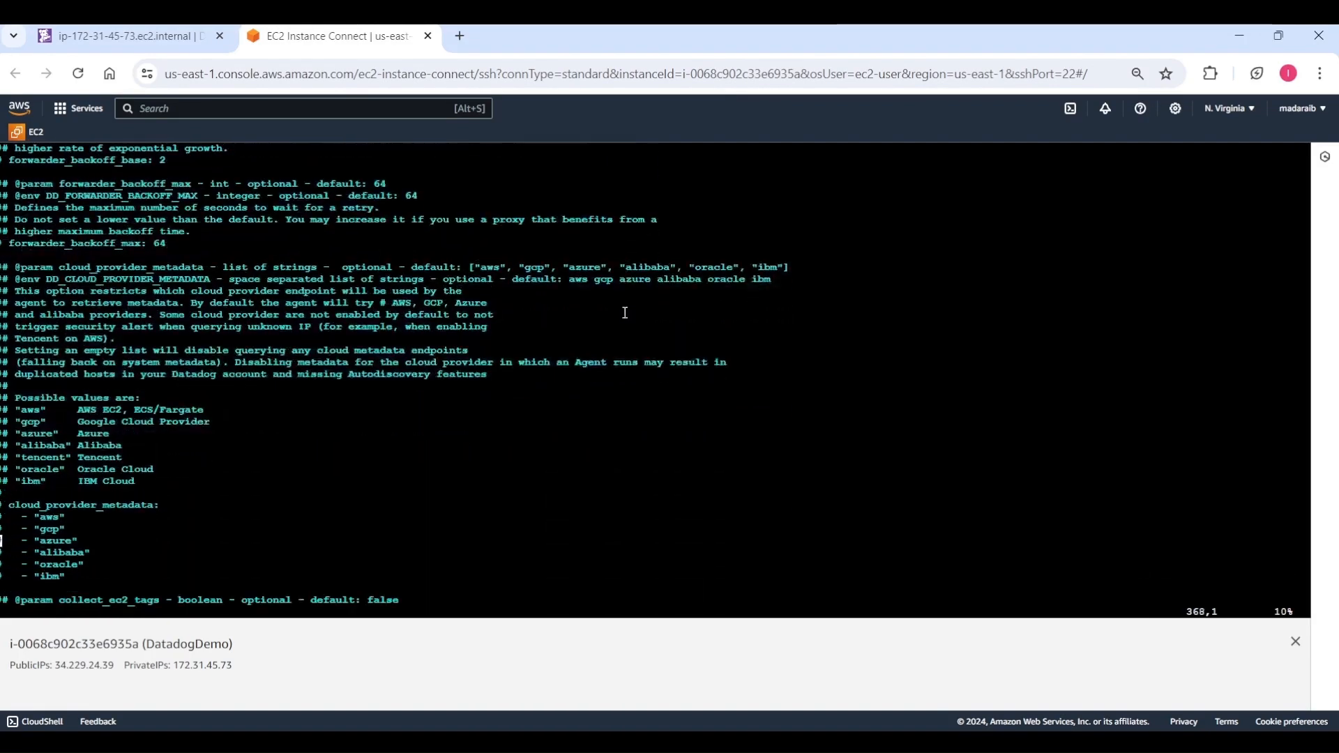
pyautogui.scroll(-3, 626, 313)
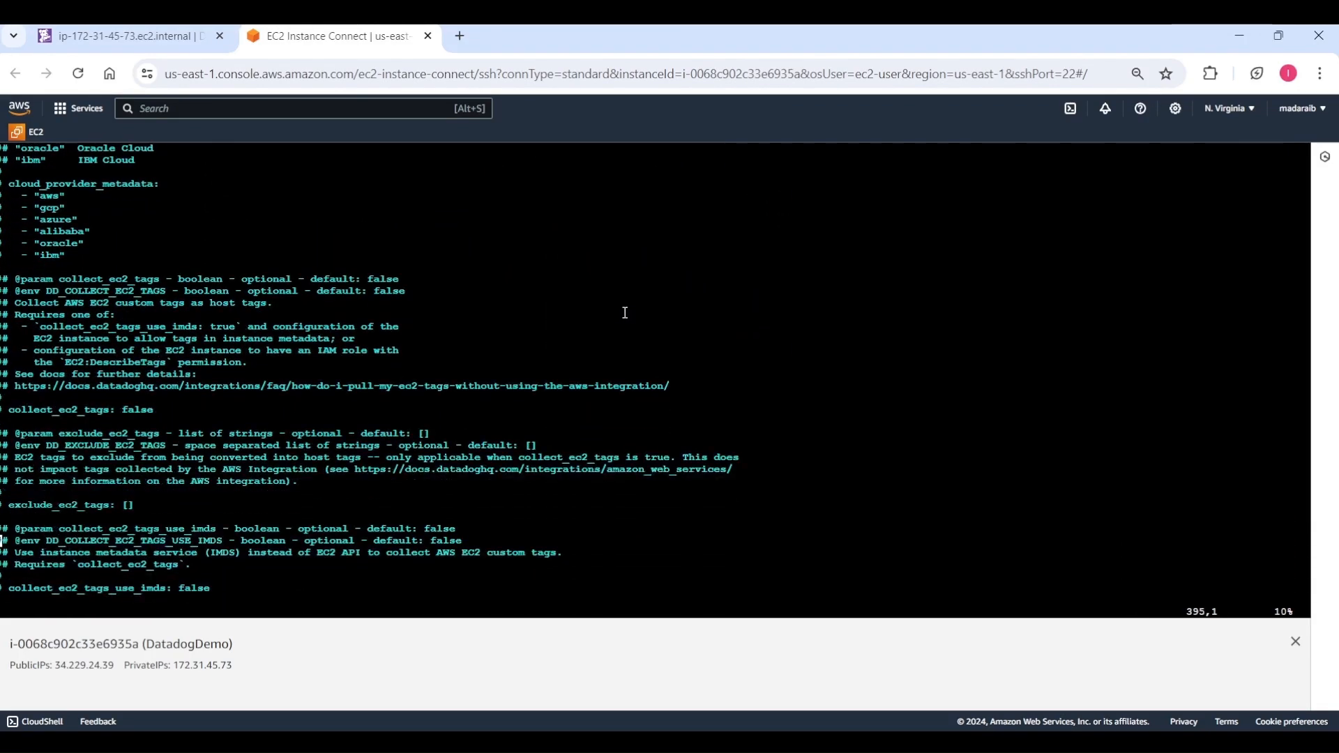
pyautogui.write(':q!')
pyautogui.press('Return')
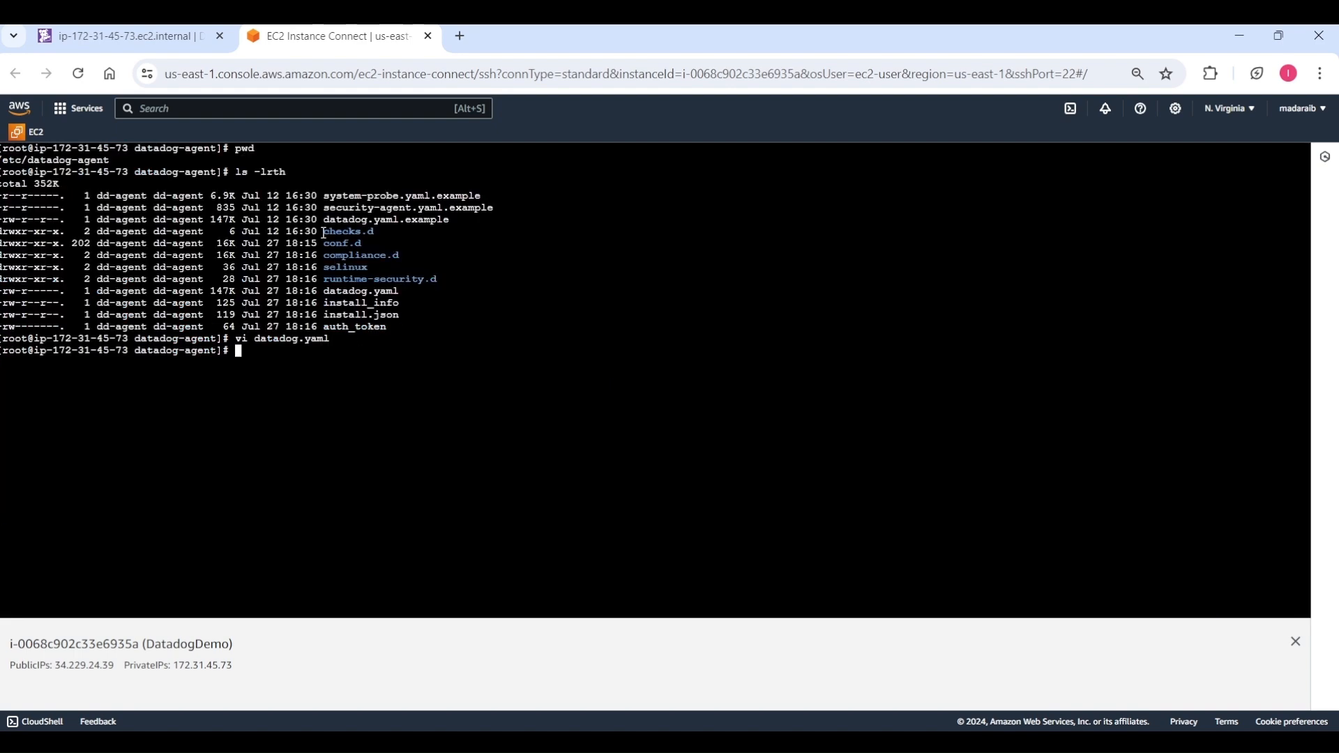
# - Return to Datadog and search for "agen" to open the Agent installation instructions
pyautogui.click(148, 32)
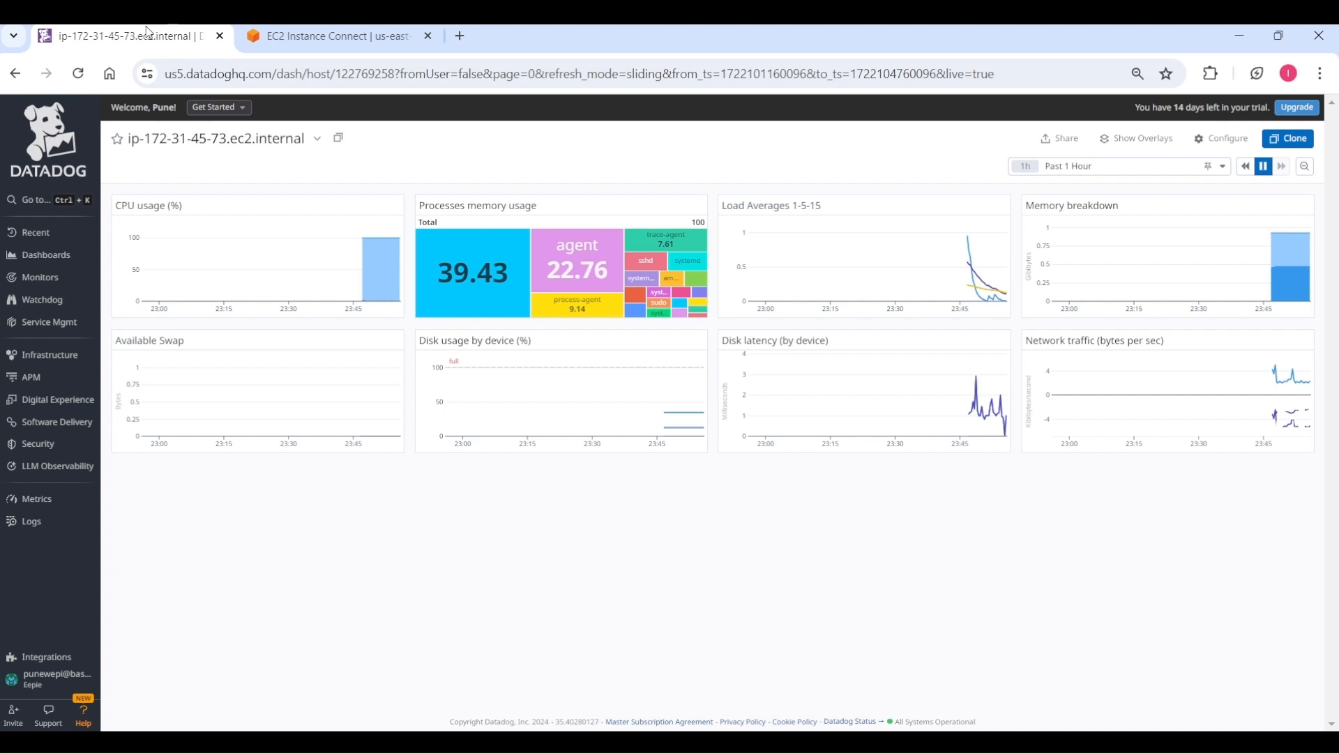
pyautogui.click(36, 200)
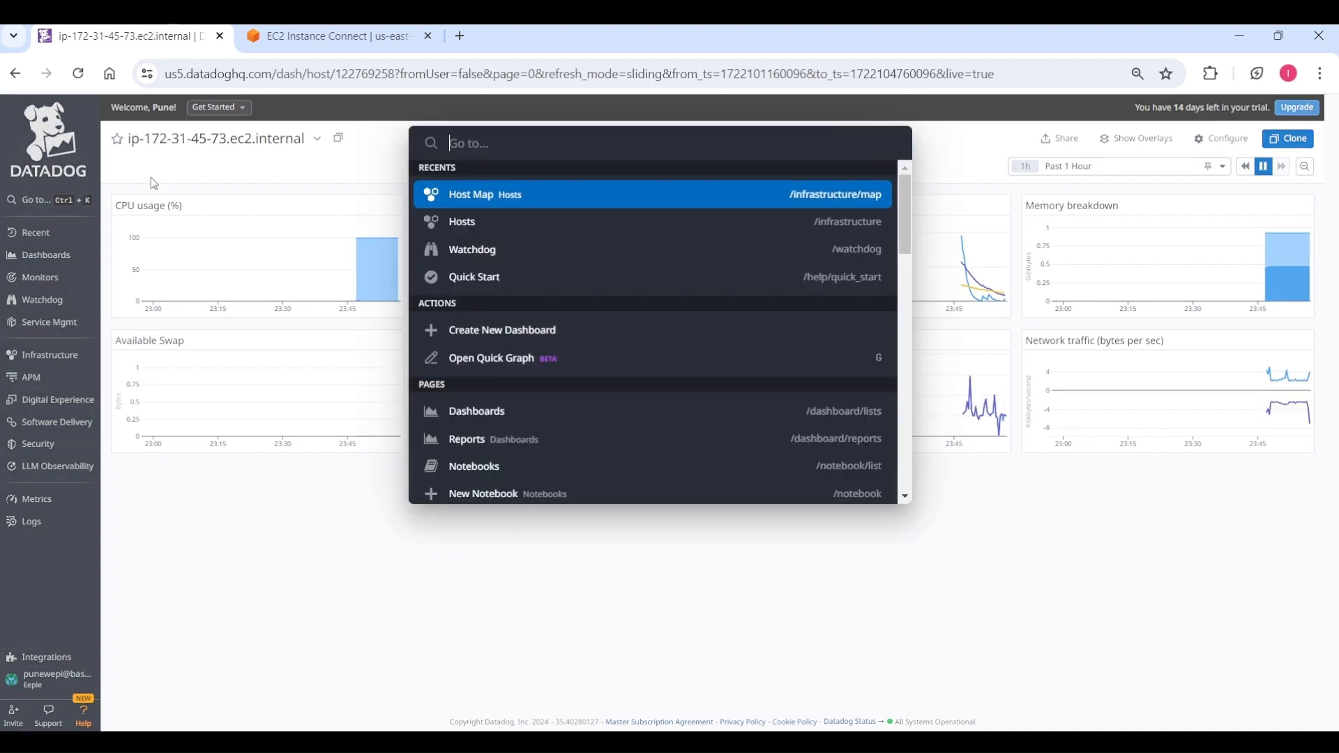
pyautogui.write('agen')
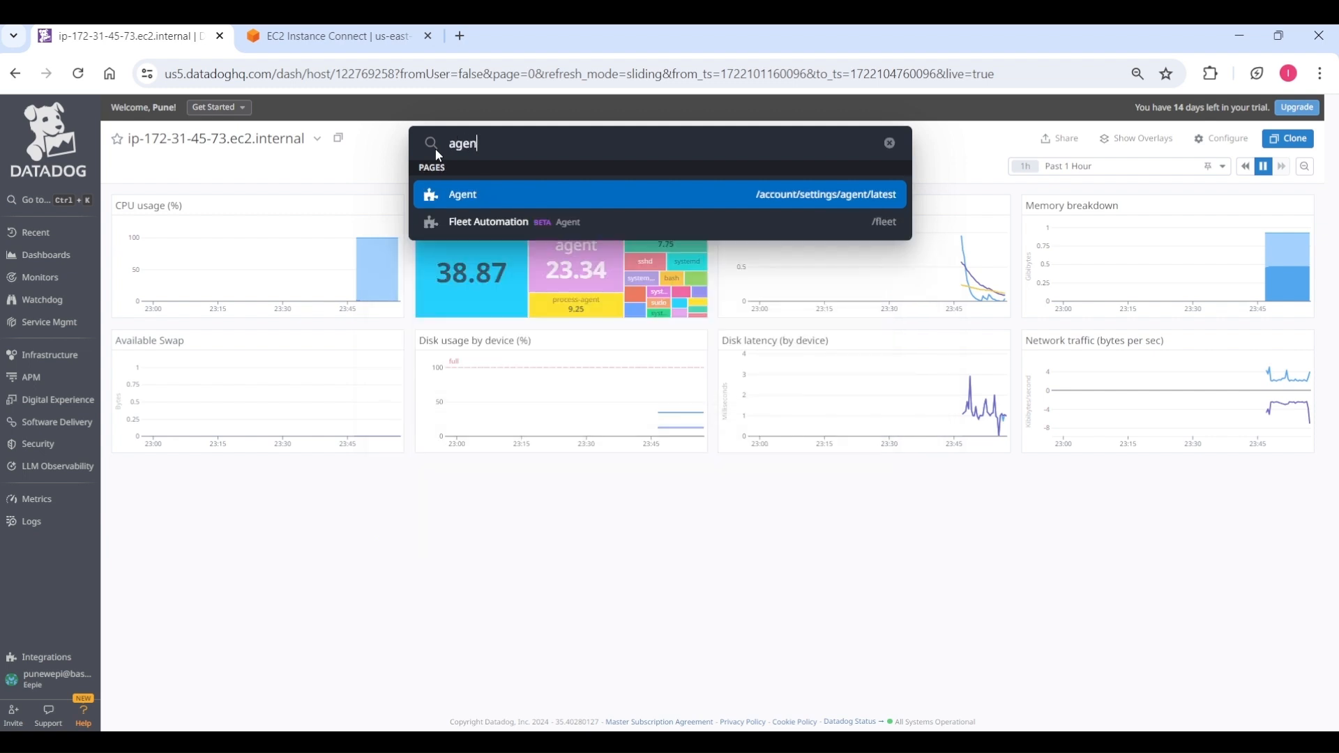
pyautogui.click(528, 206)
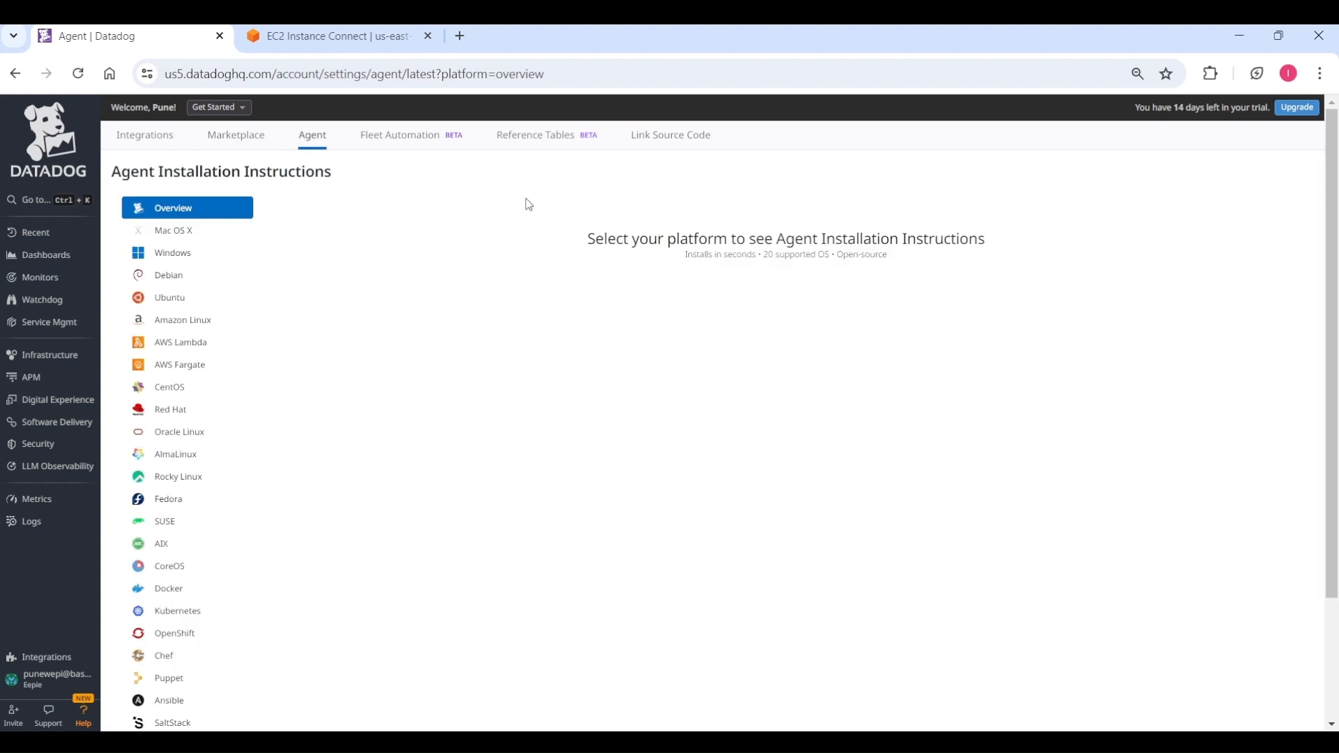
# - Show the Amazon Linux installation instructions and enable APM Instrumentation for the install command
pyautogui.click(176, 323)
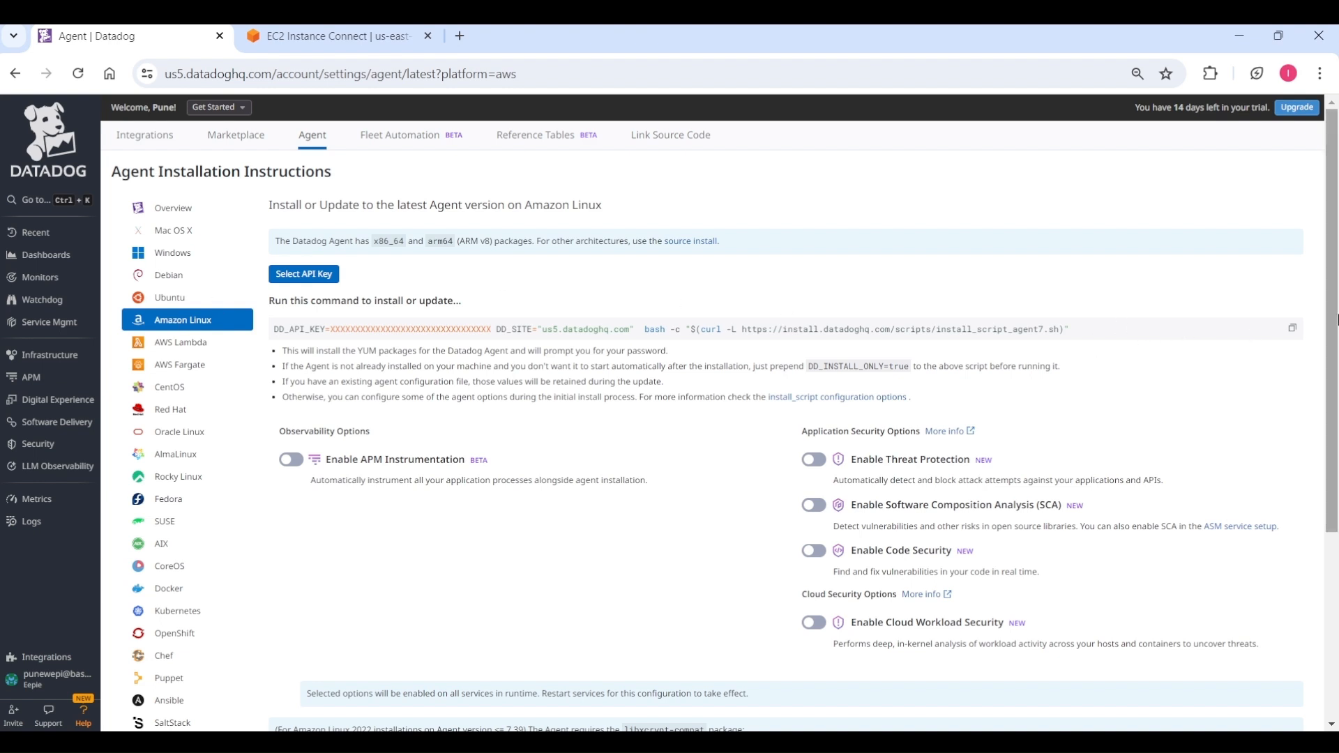
pyautogui.moveTo(1337, 315); pyautogui.dragTo(1337, 353)
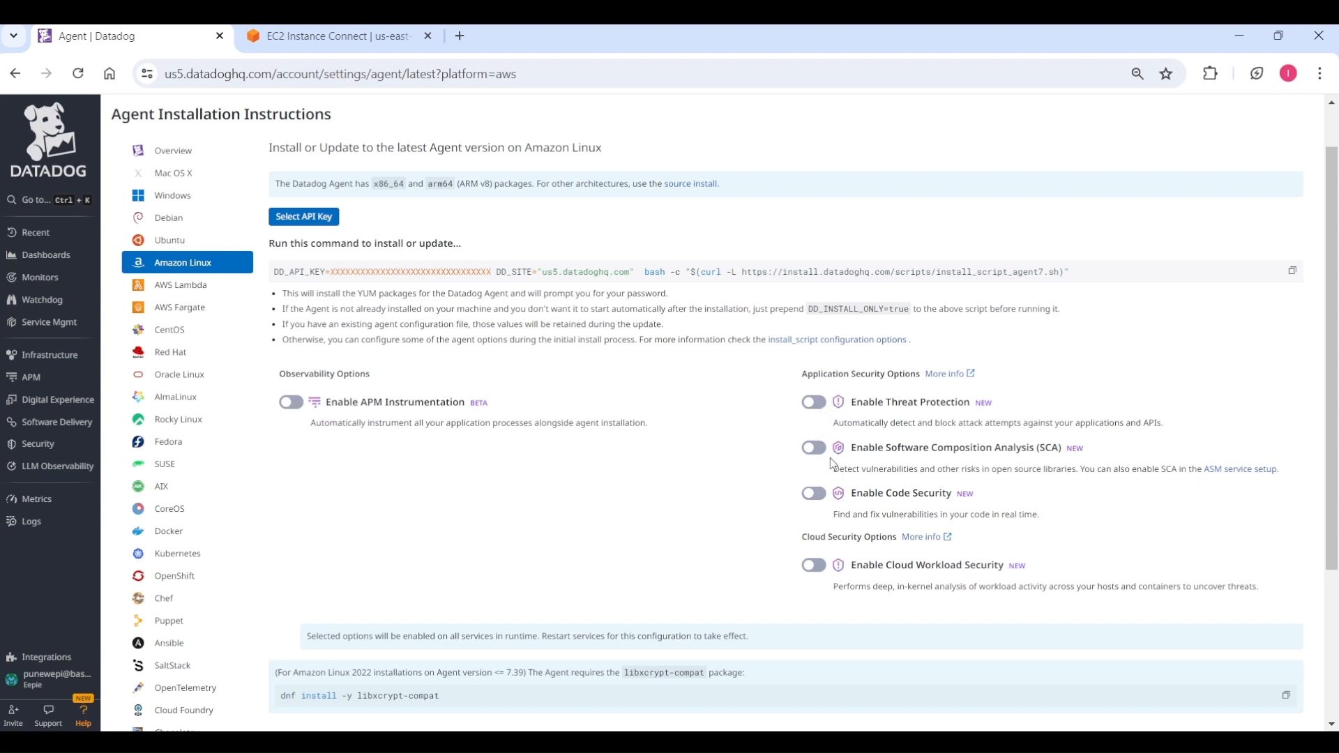
pyautogui.click(297, 410)
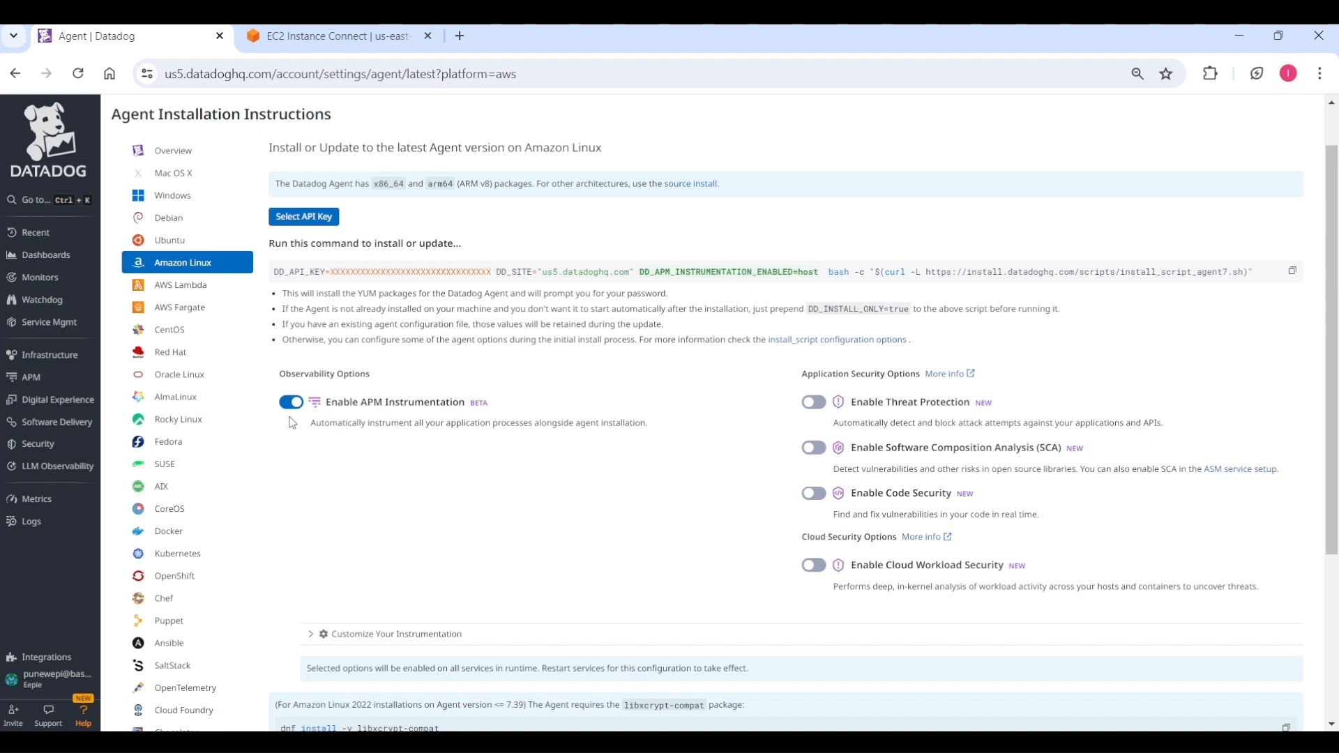
# - Go to the infrastructure Host List by searching for "hostlist"
pyautogui.click(997, 743)
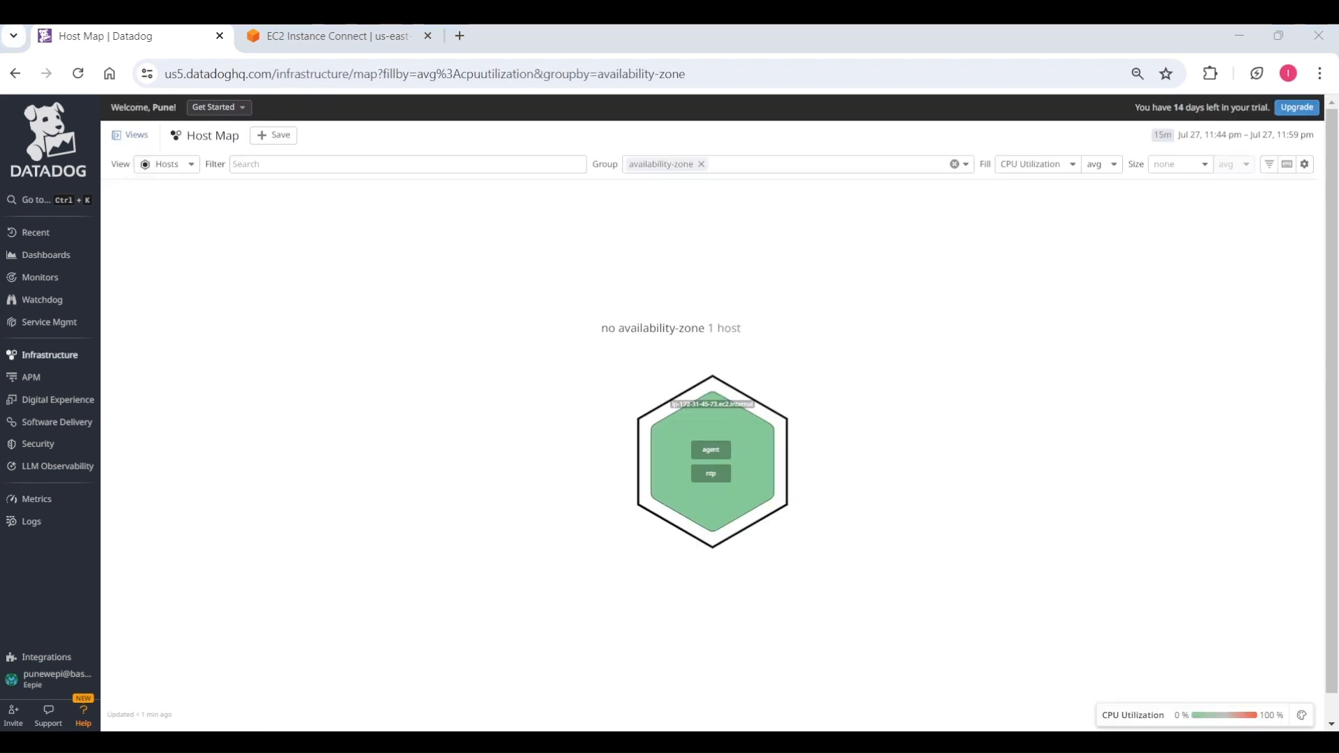
pyautogui.click(290, 364)
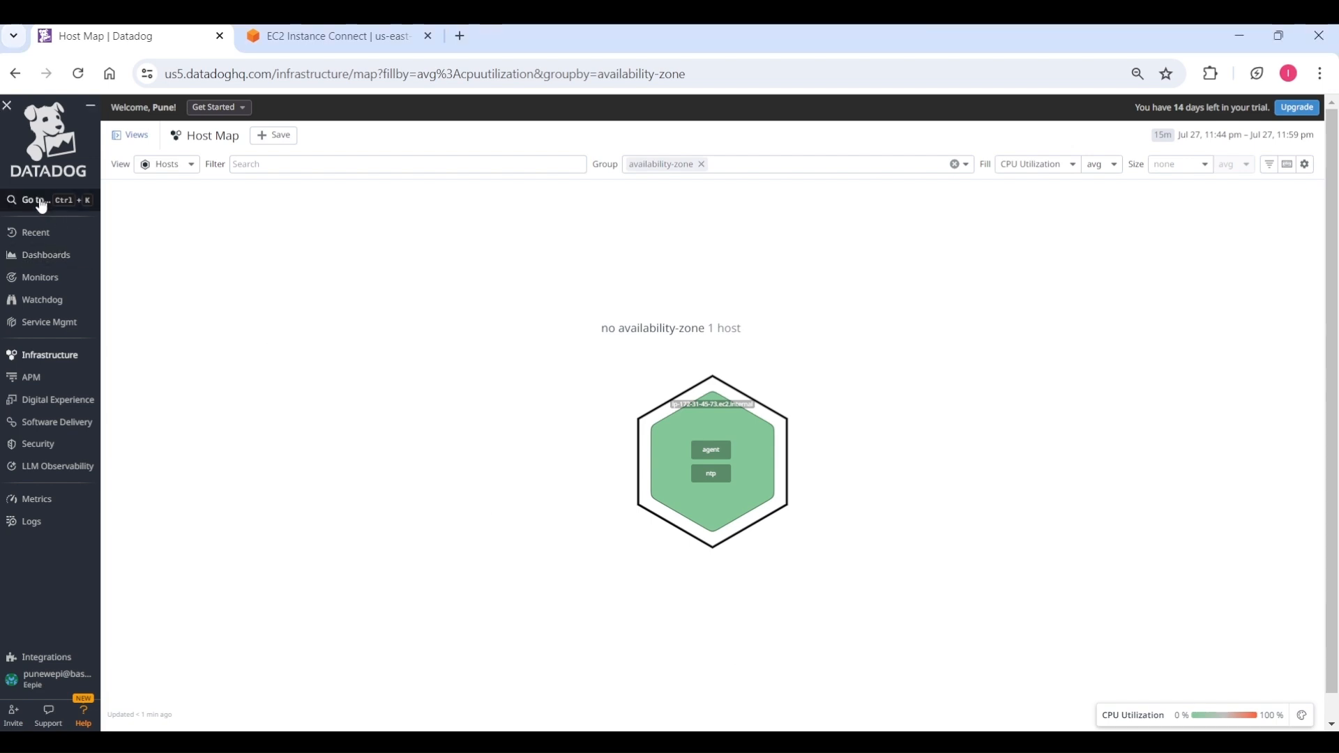
pyautogui.hotkey('ctrl', 'k')
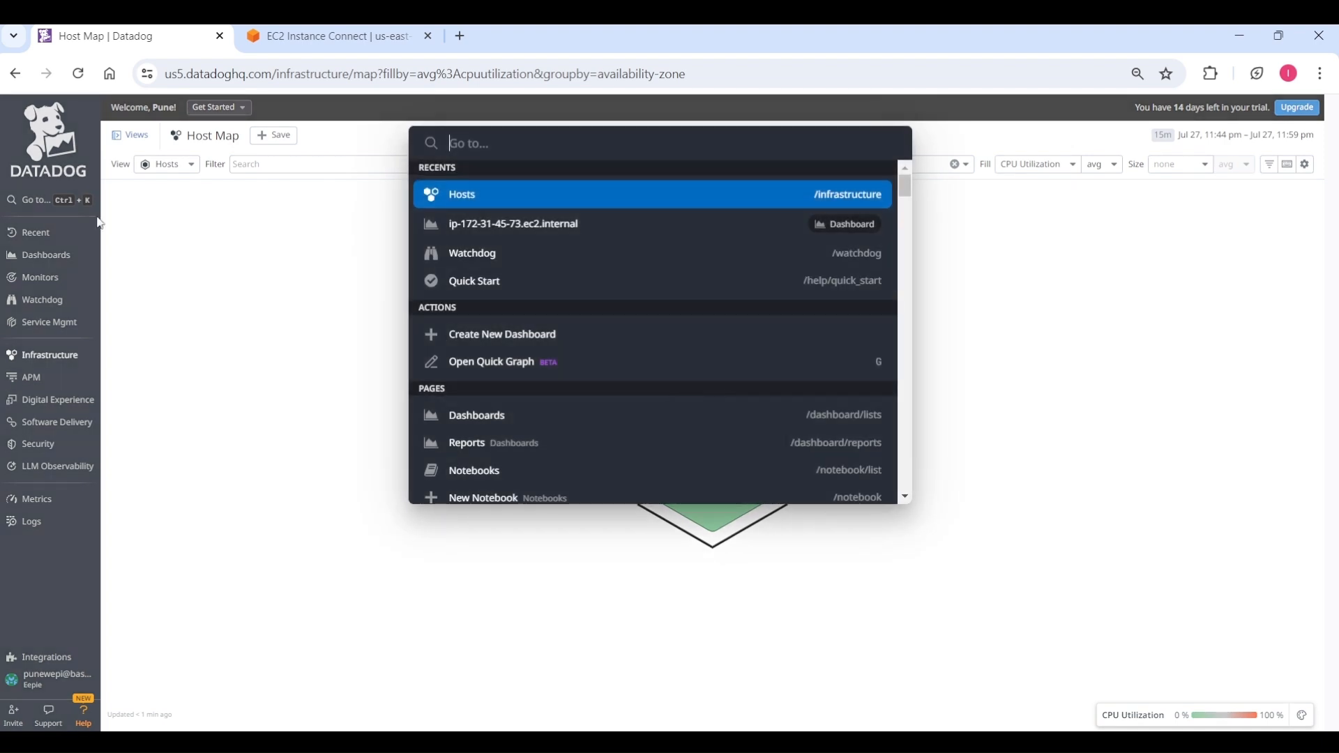
pyautogui.write('ho')
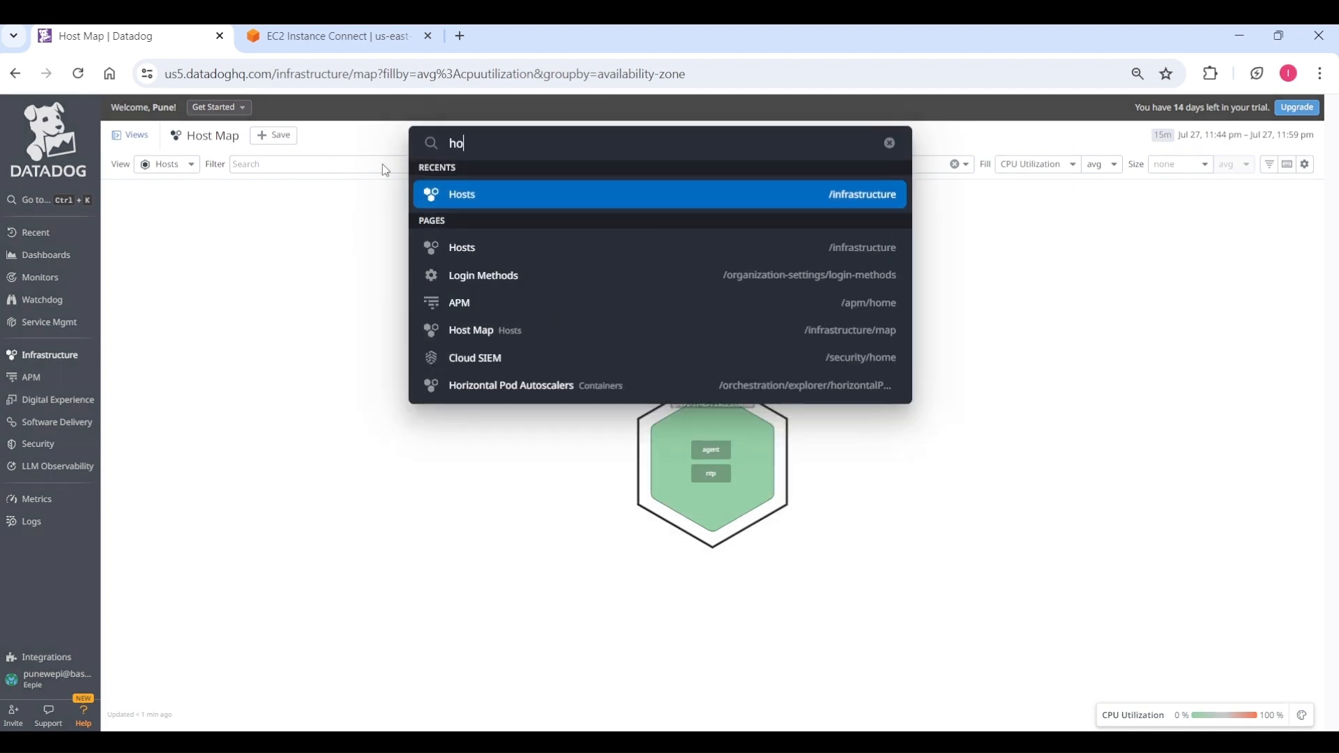
pyautogui.write('stlist')
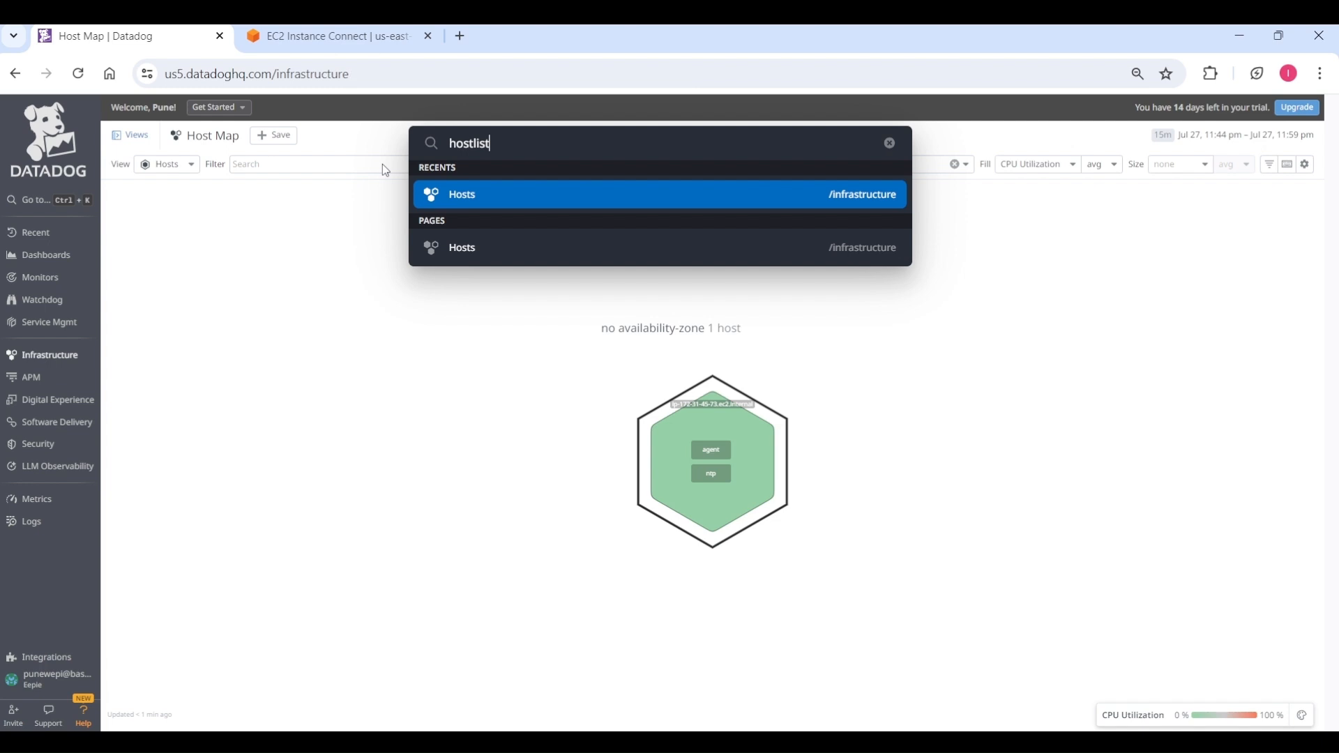
pyautogui.press('Return')
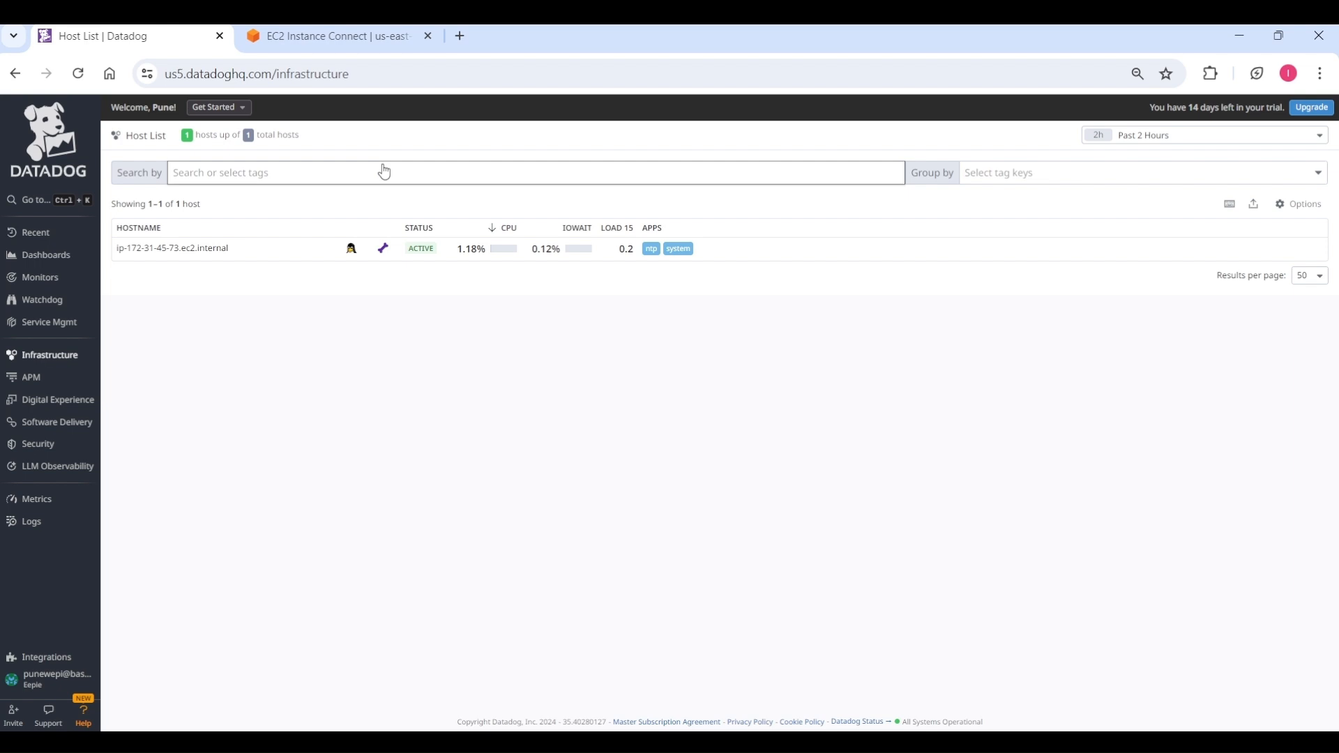
# - Reopen the Agent installation instructions by searching for "age" and choosing the Agent page
pyautogui.moveTo(75, 271)
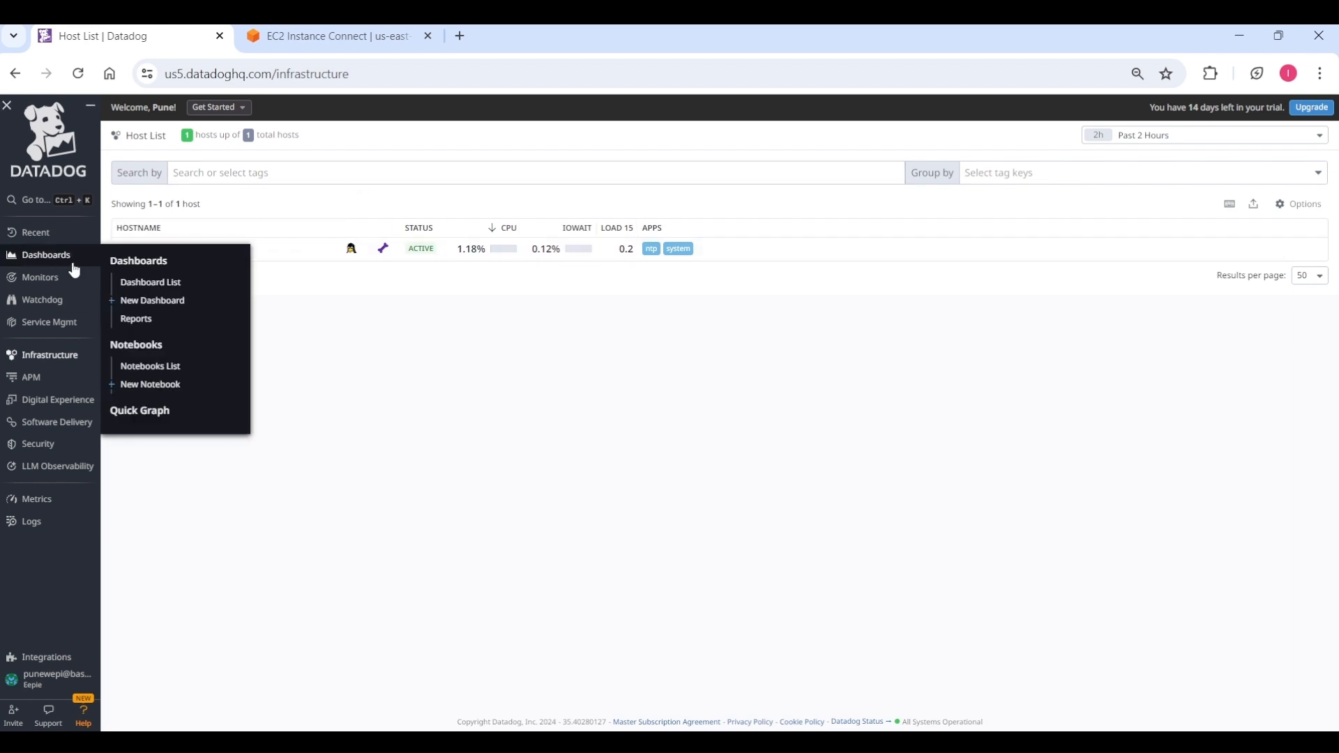
pyautogui.click(51, 201)
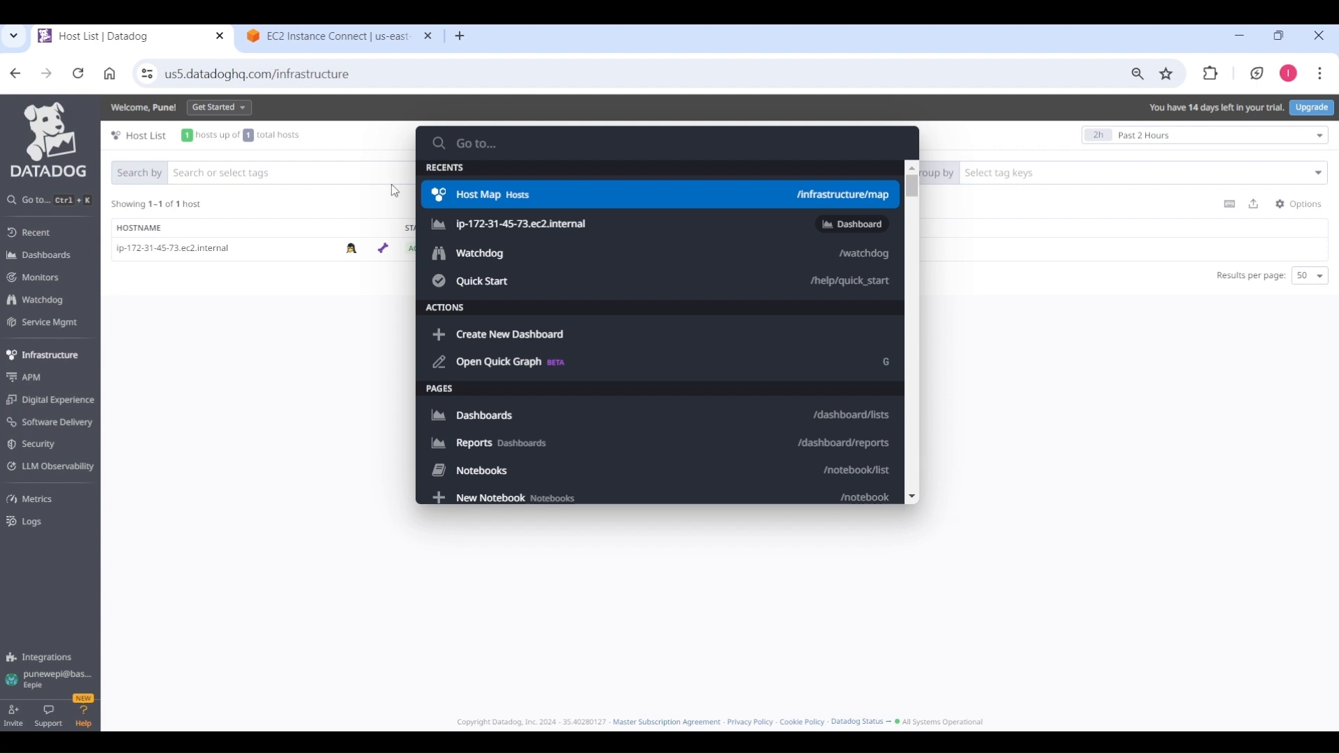
pyautogui.write('agem')
pyautogui.press('BackSpace')
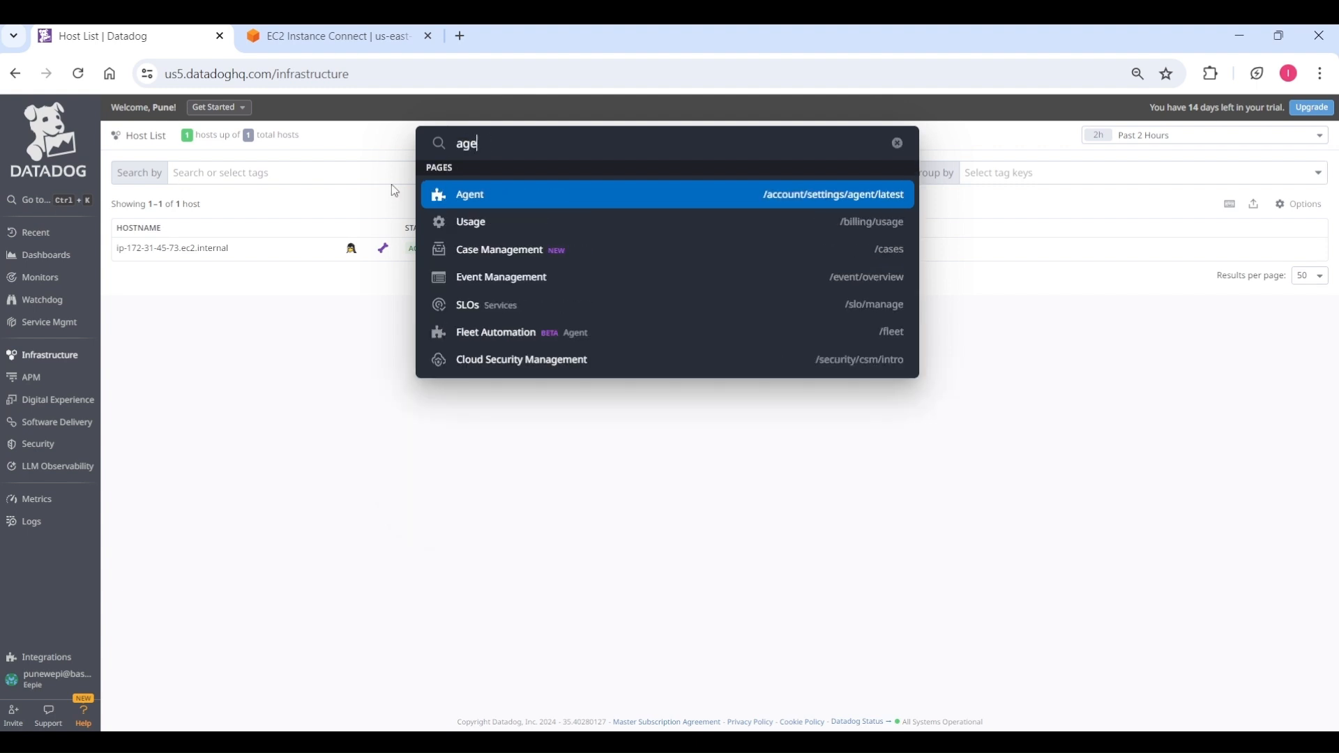
pyautogui.click(642, 204)
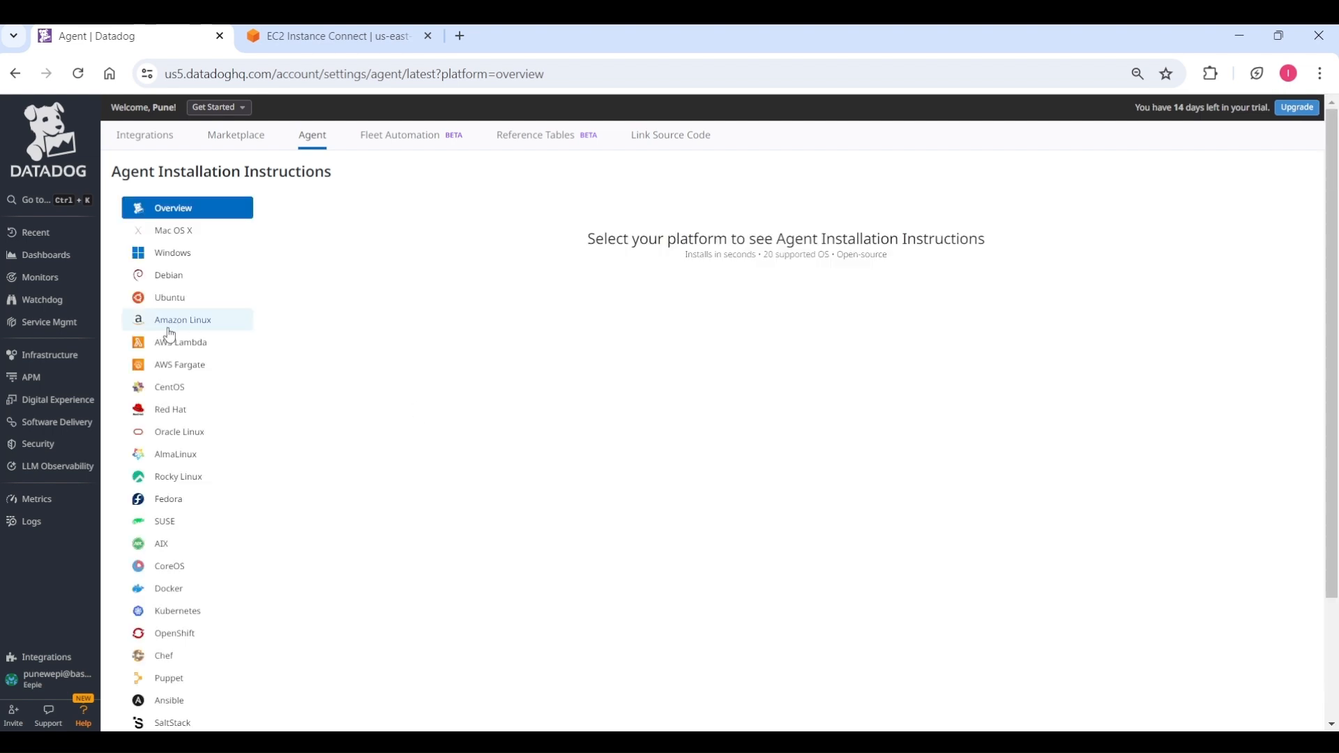
# - Show the Amazon Linux instructions, enable APM Instrumentation and copy the resulting Agent install command
pyautogui.click(185, 322)
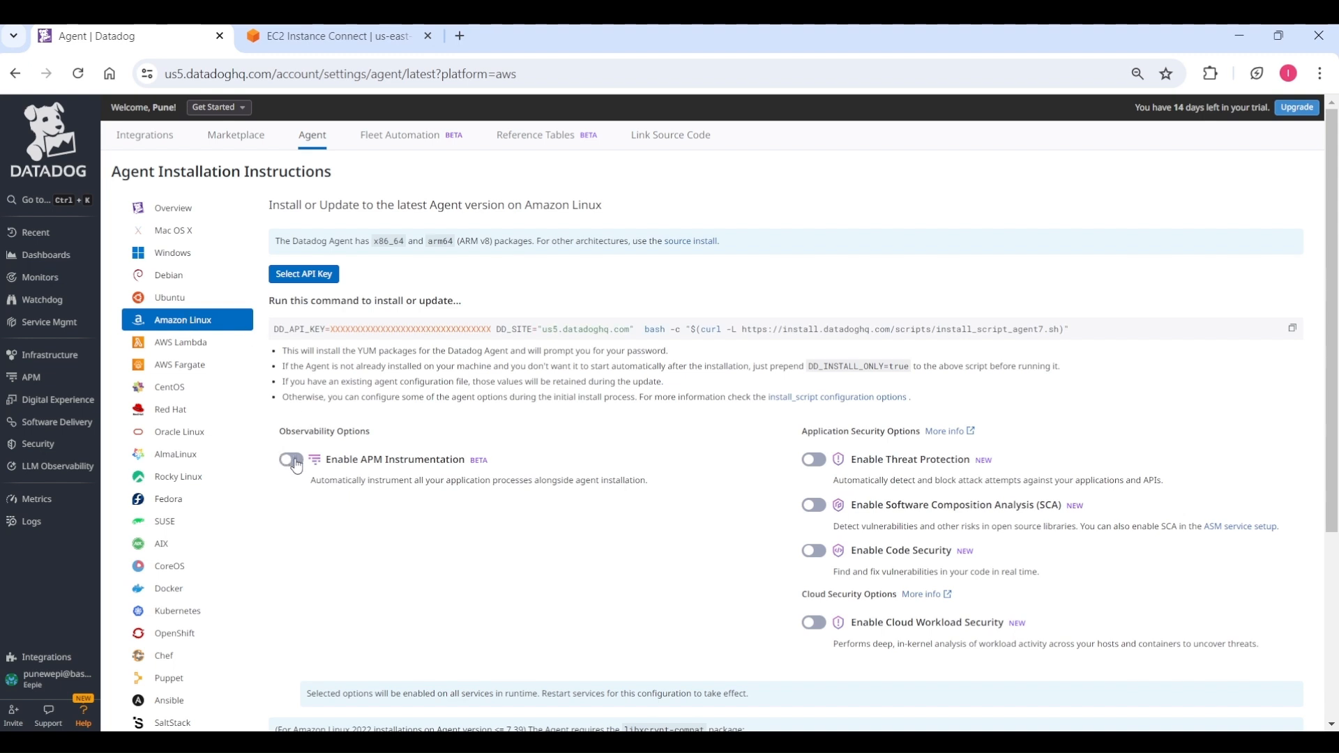
pyautogui.click(291, 461)
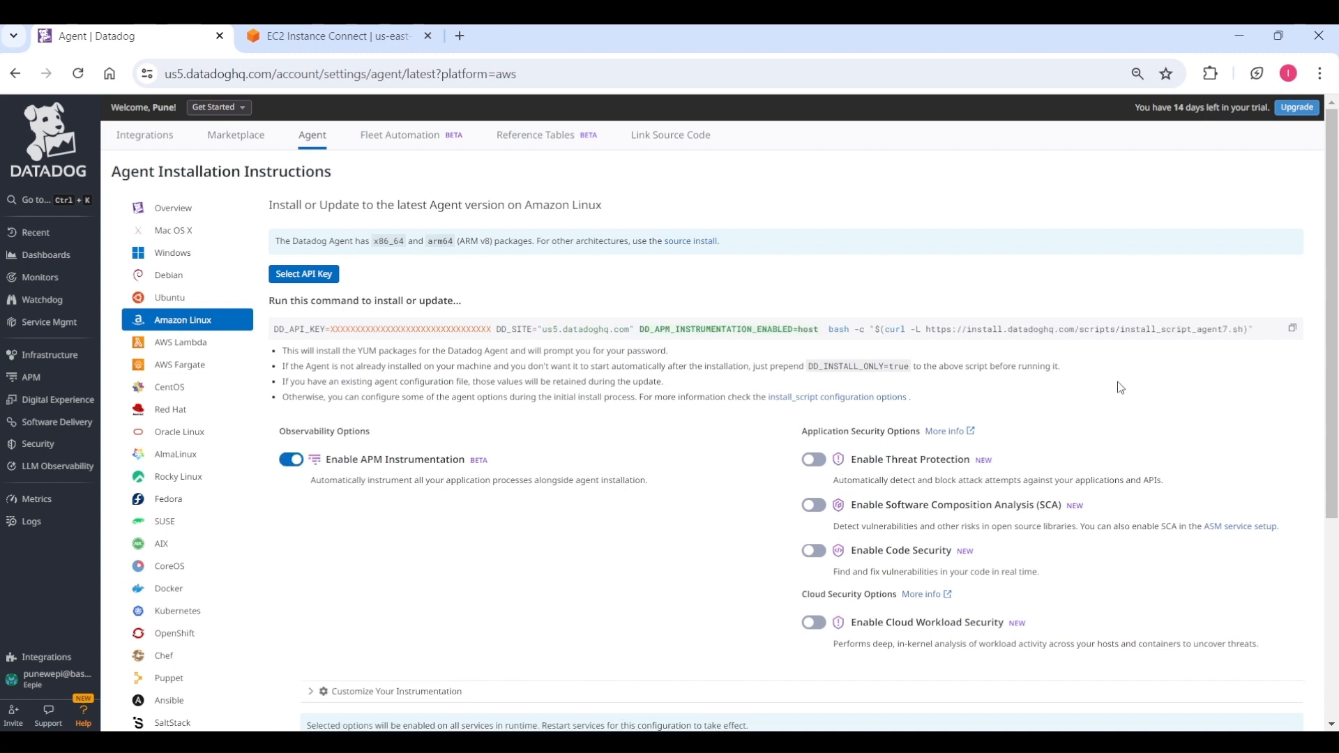
pyautogui.click(1295, 332)
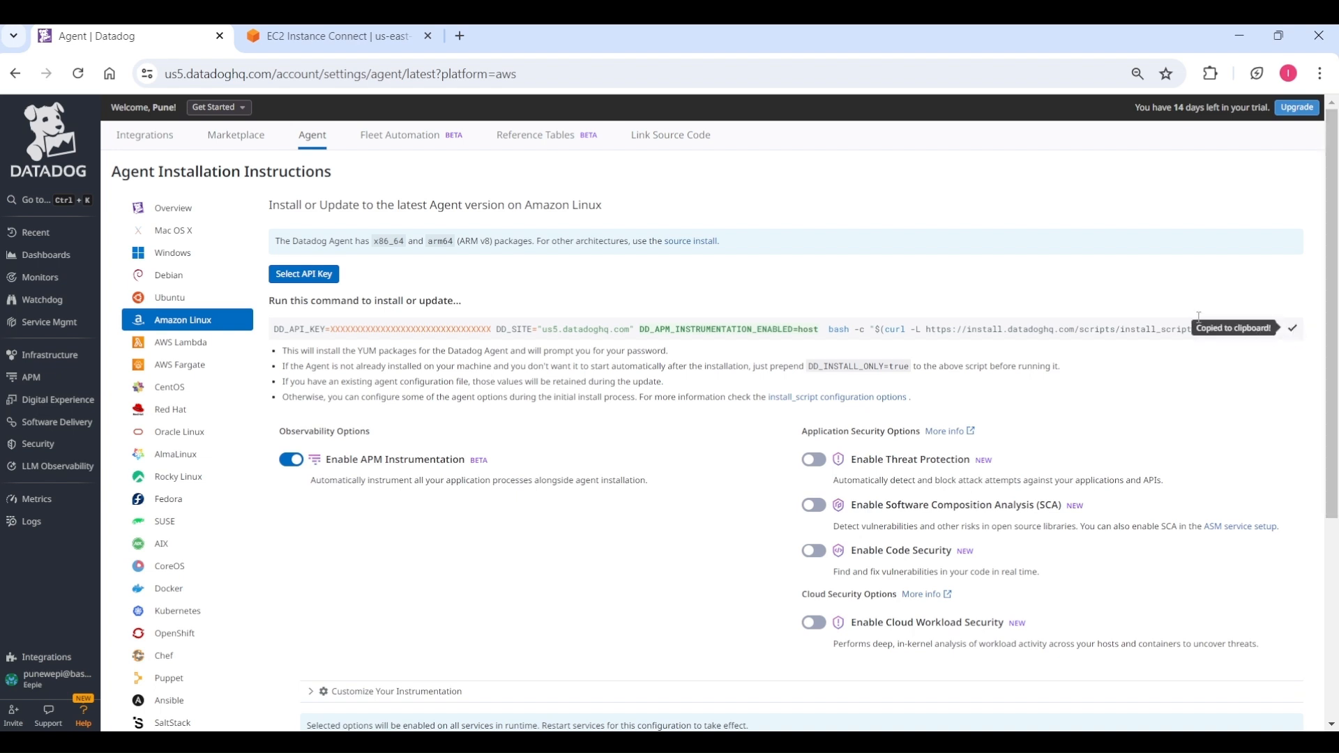
# - Switch to the EC2 Instance Connect terminal and run the copied Agent install command with APM instrumentation enabled for the host
pyautogui.click(357, 34)
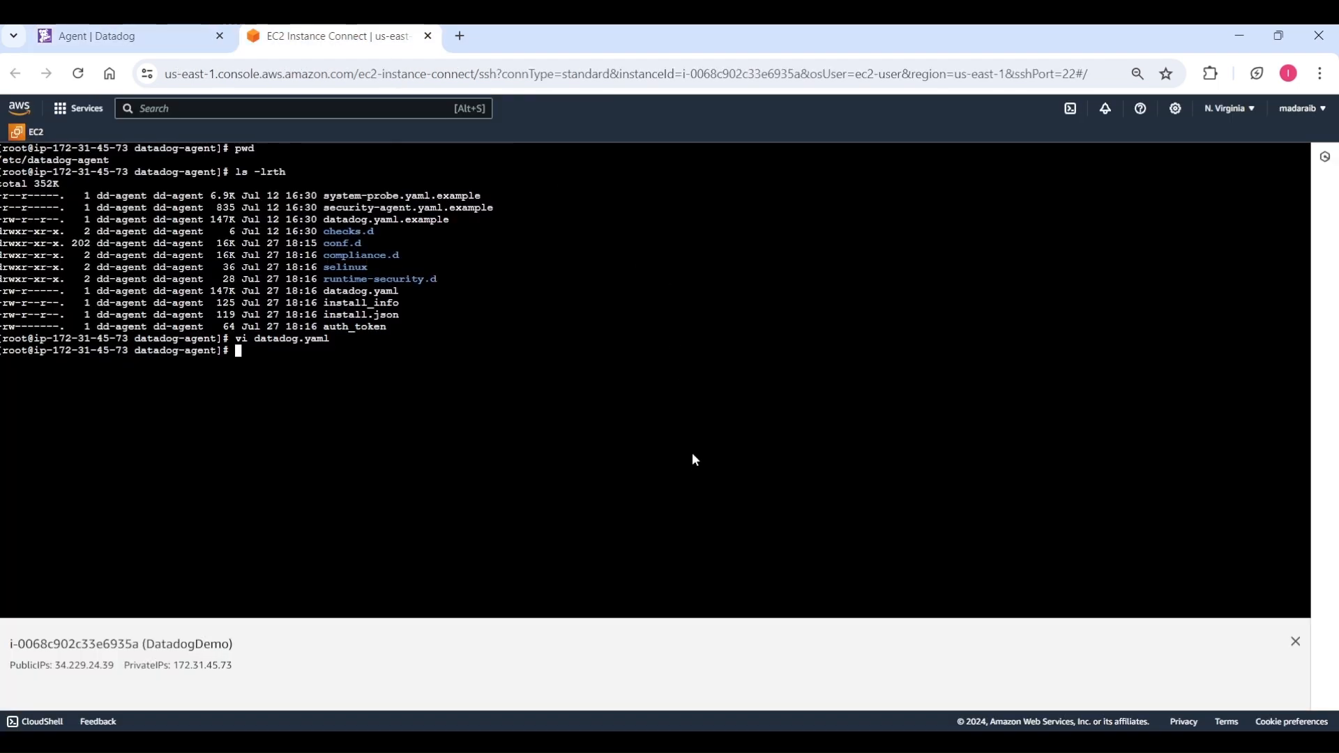
pyautogui.hotkey('ctrl', 'v')
pyautogui.press('Return')
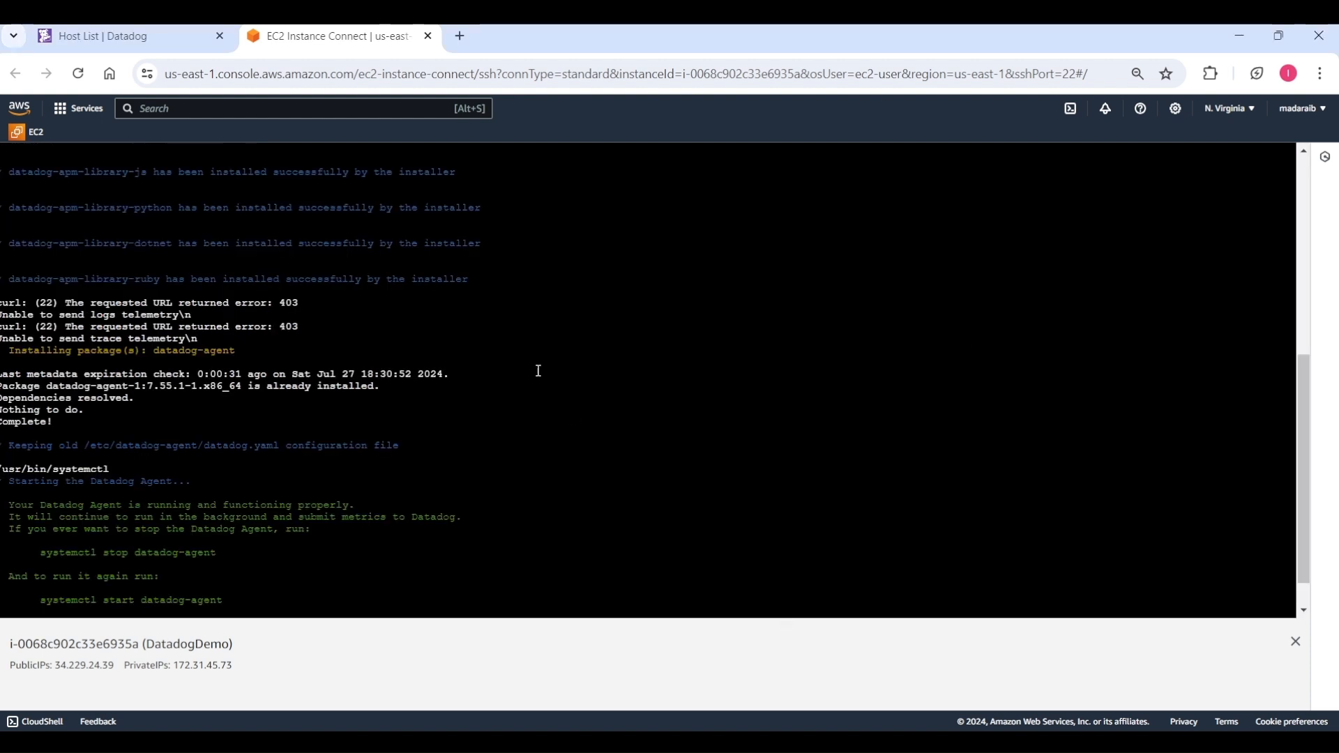
# - Return to Datadog, reload the Host List and open the infrastructure Host Map
pyautogui.click(64, 31)
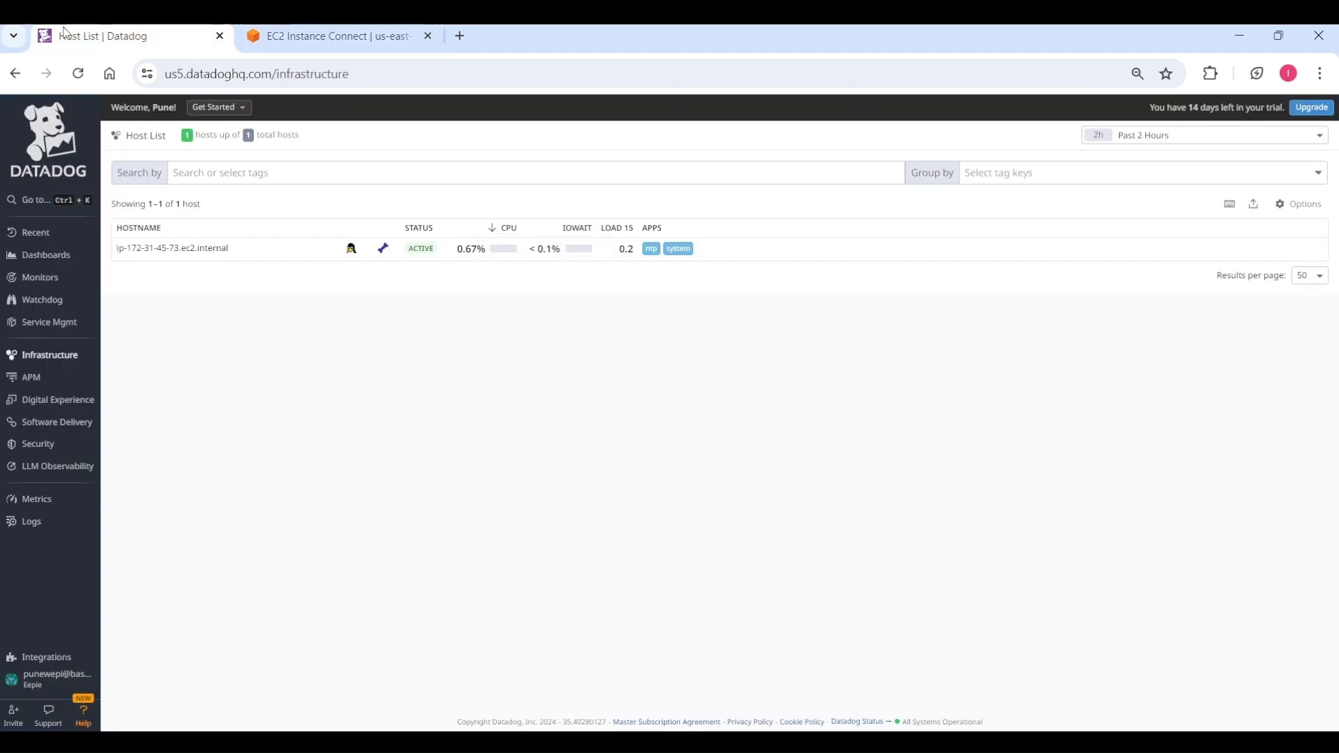
pyautogui.click(77, 73)
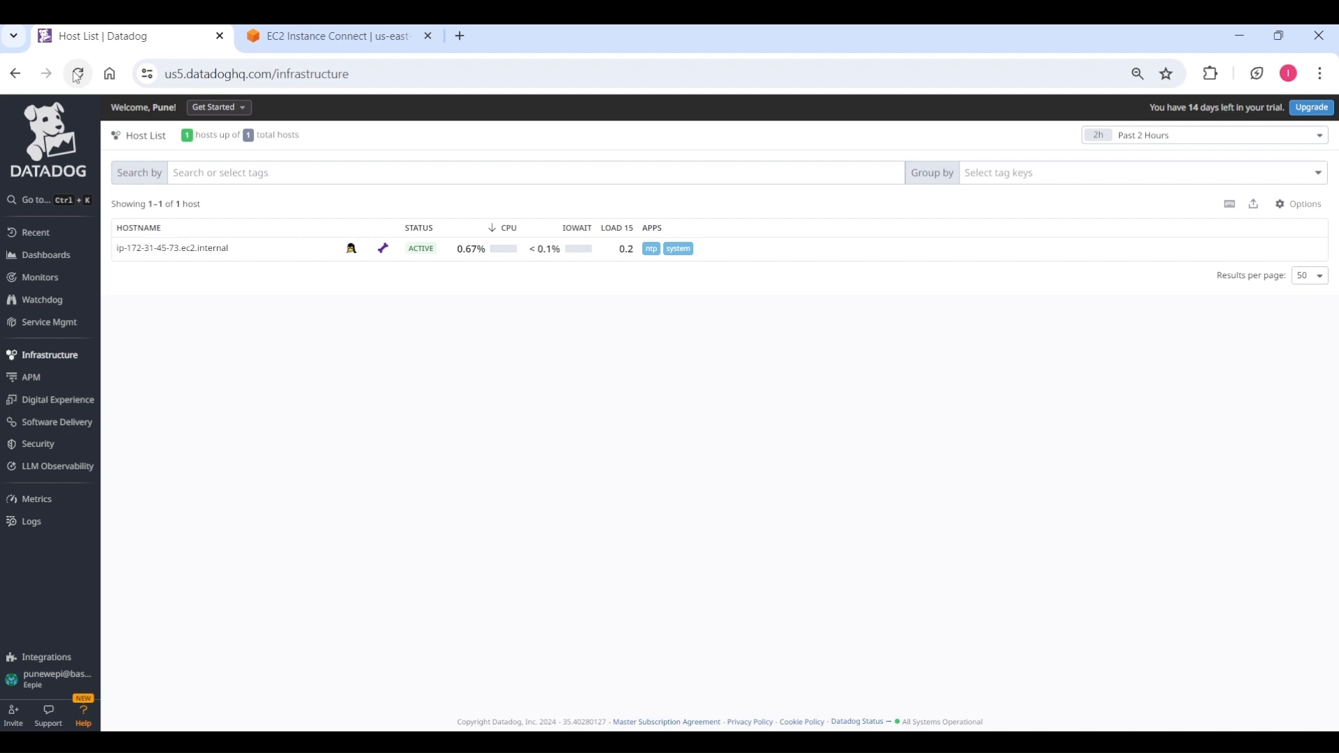
pyautogui.moveTo(66, 355)
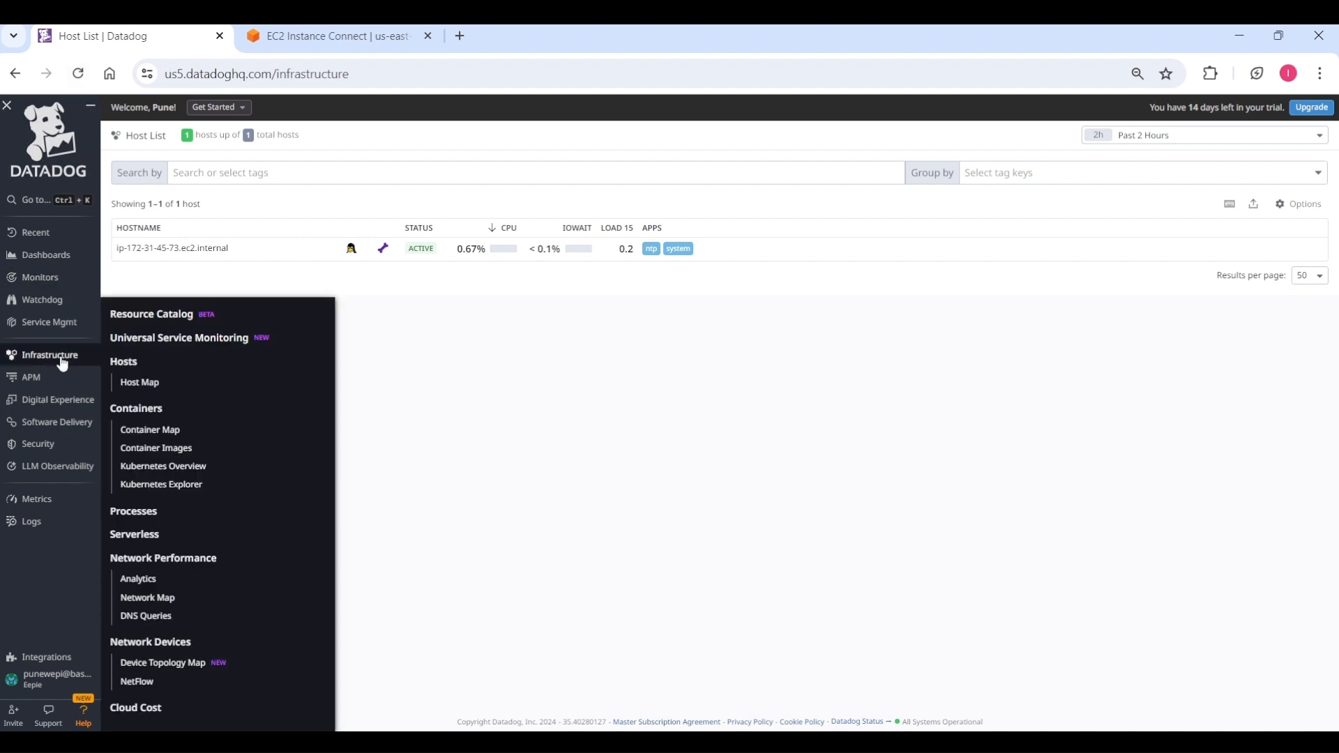
pyautogui.click(149, 387)
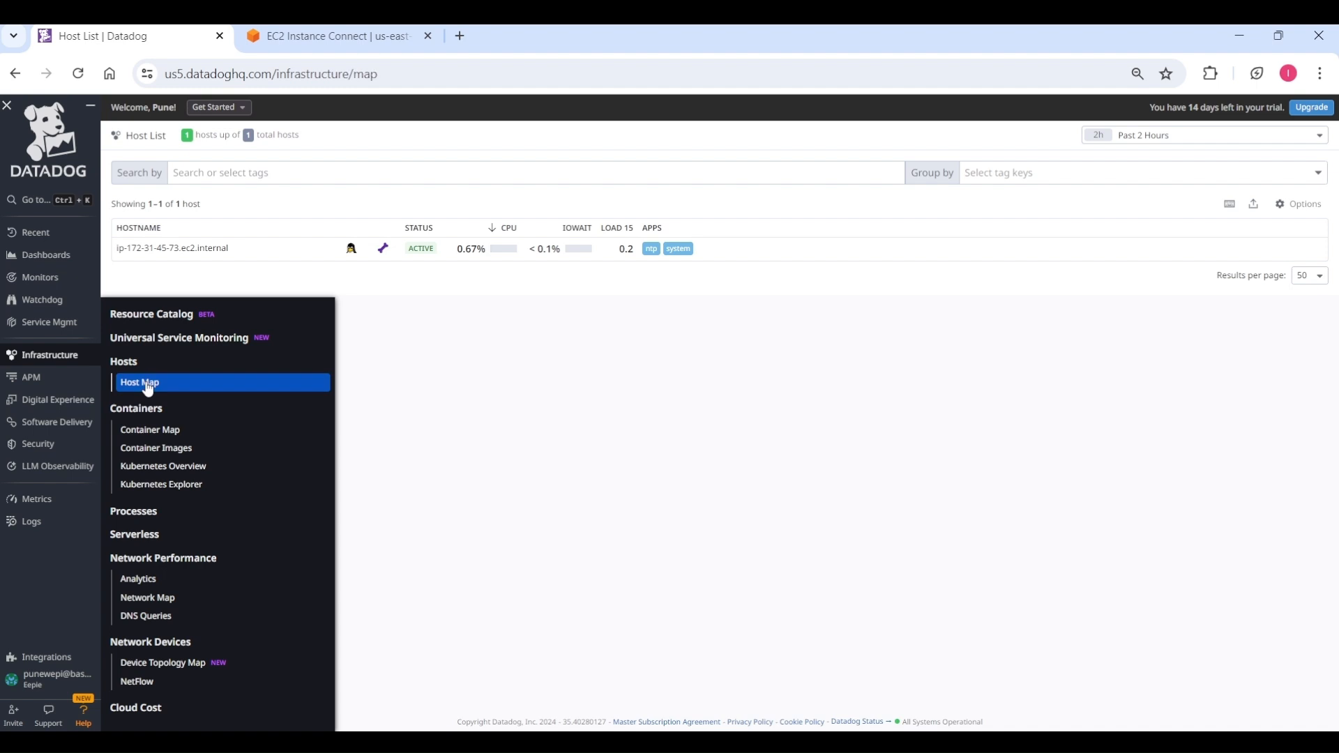